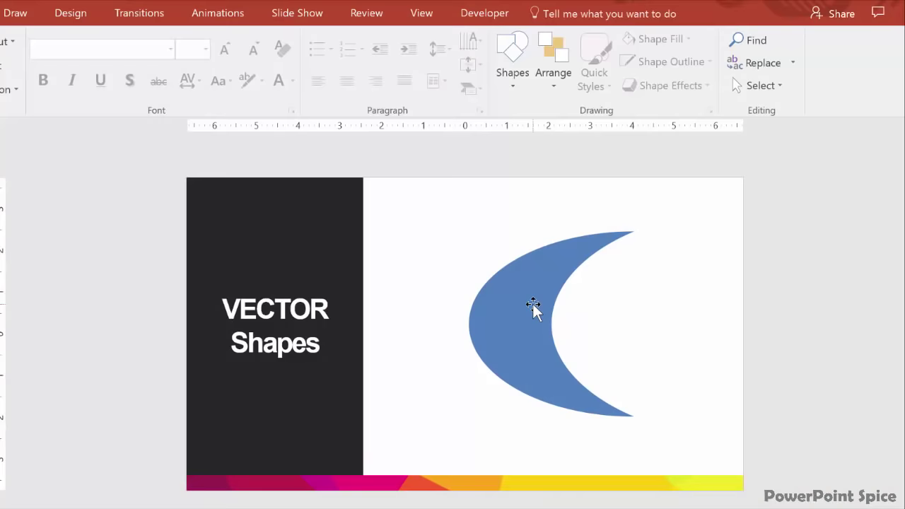
Resize the crescent, fill it red, and drag its left vertex up-left to reshape it
{"action": "left_click", "coordinate": [533, 306]}
{"action": "left_click_drag", "start_coordinate": [634, 232], "coordinate": [612, 236]}
{"action": "left_click", "coordinate": [305, 41]}
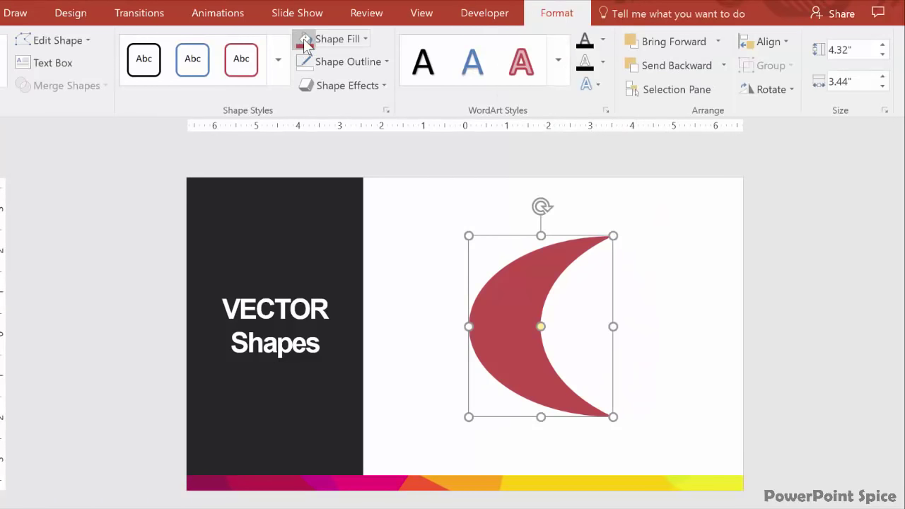
{"action": "left_click", "coordinate": [75, 40]}
{"action": "left_click", "coordinate": [68, 85]}
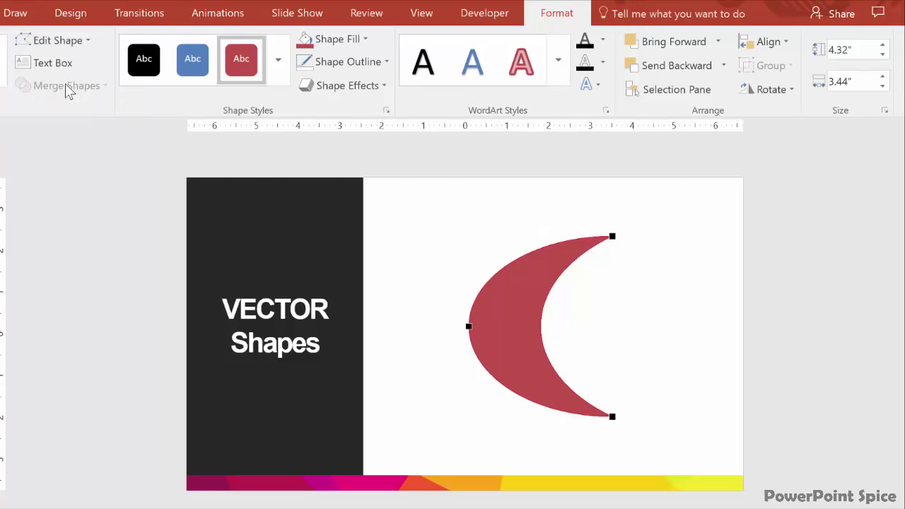
{"action": "left_click", "coordinate": [469, 326]}
{"action": "left_click_drag", "start_coordinate": [469, 326], "coordinate": [448, 233]}
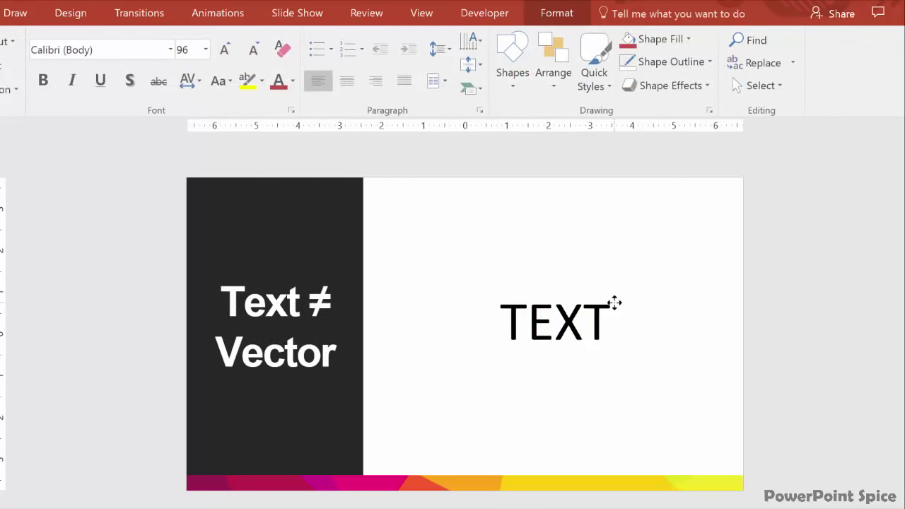
Make the TEXT lettering dark red in the Arial Black font
{"action": "left_click", "coordinate": [614, 303]}
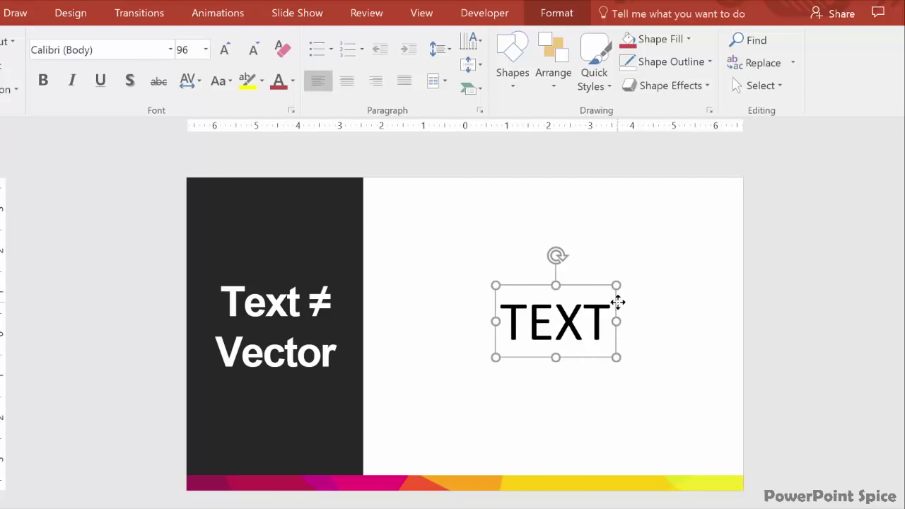
{"action": "left_click", "coordinate": [279, 81]}
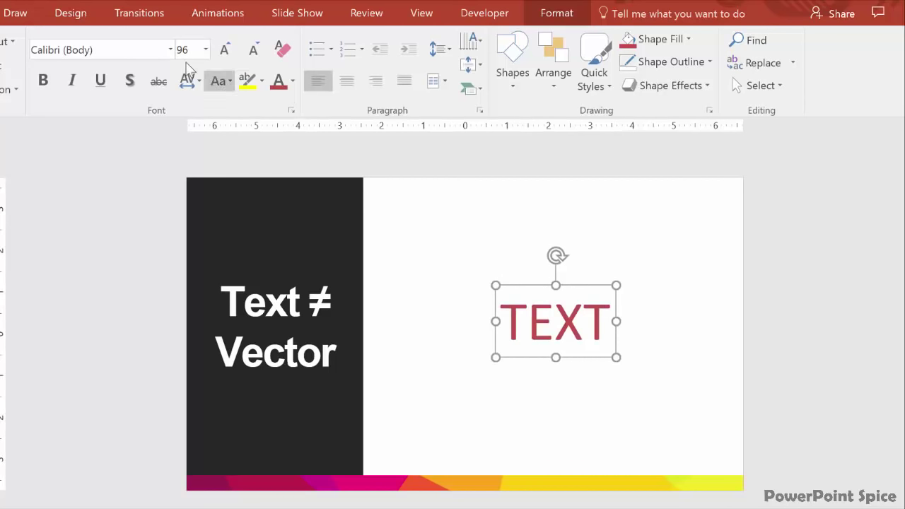
{"action": "left_click", "coordinate": [171, 50]}
{"action": "left_click", "coordinate": [93, 221]}
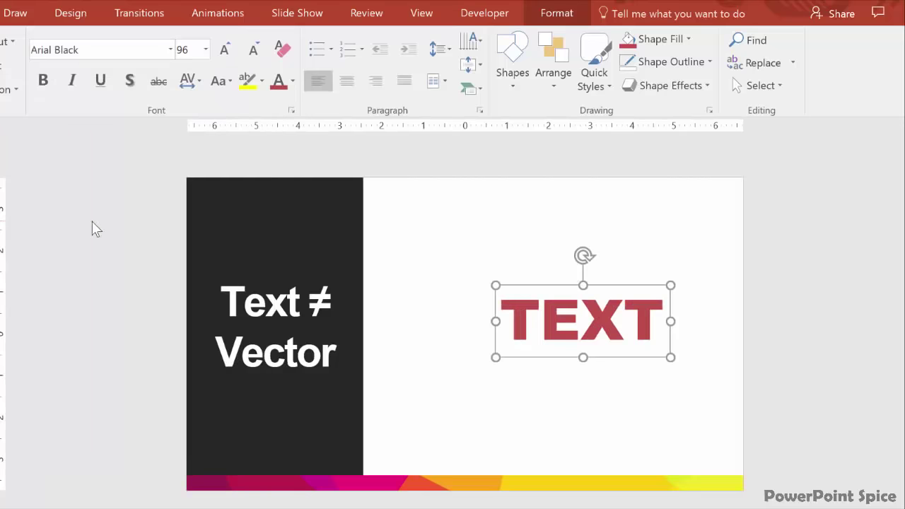
{"action": "left_click", "coordinate": [418, 229]}
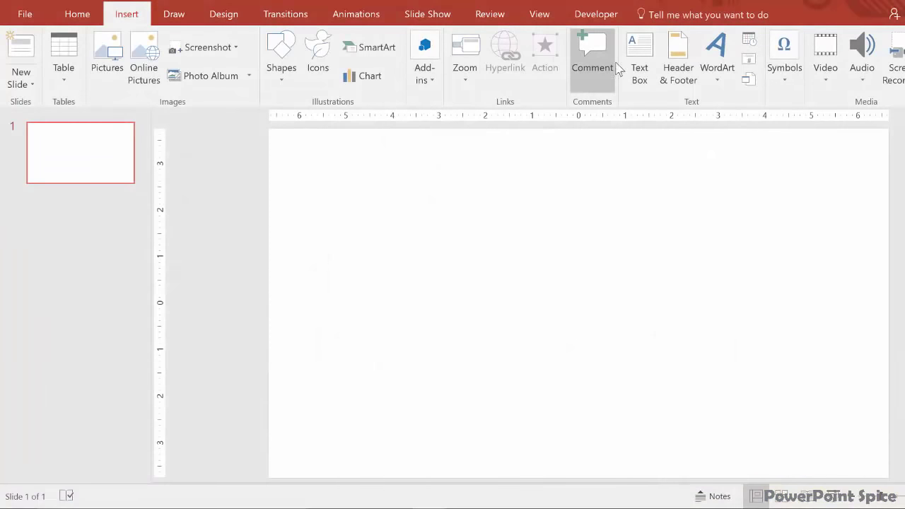
Add a text box reading POWERPOINT to the slide
{"action": "left_click", "coordinate": [639, 68]}
{"action": "left_click", "coordinate": [434, 255]}
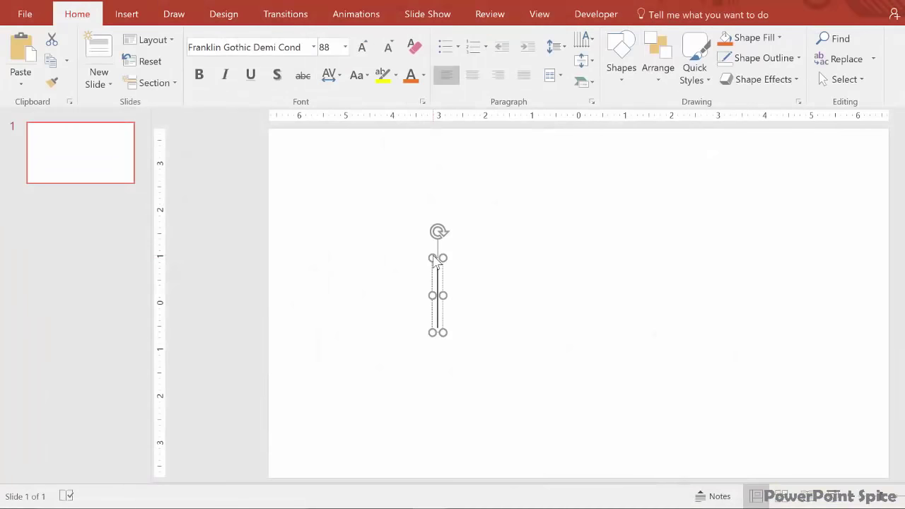
{"action": "type", "text": "POWERPOINT"}
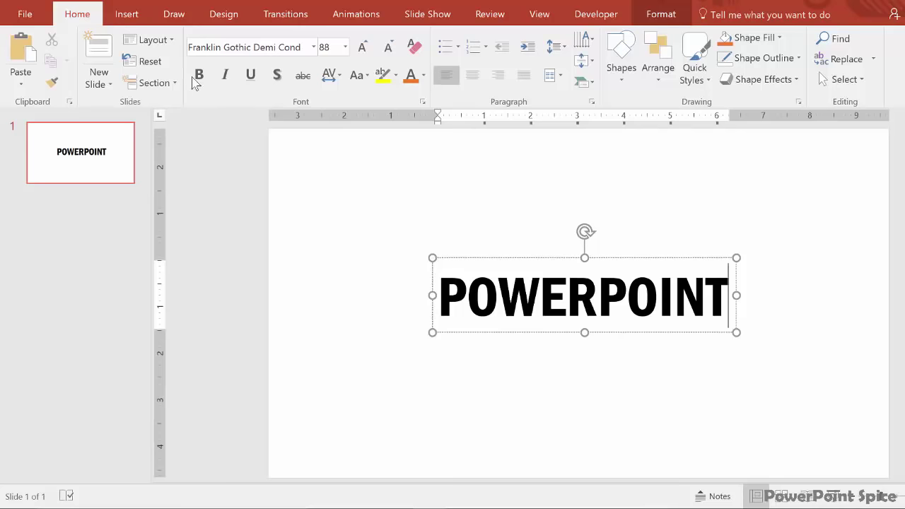
Draw a rectangle covering the word and send it behind POWERPOINT
{"action": "left_click", "coordinate": [126, 14]}
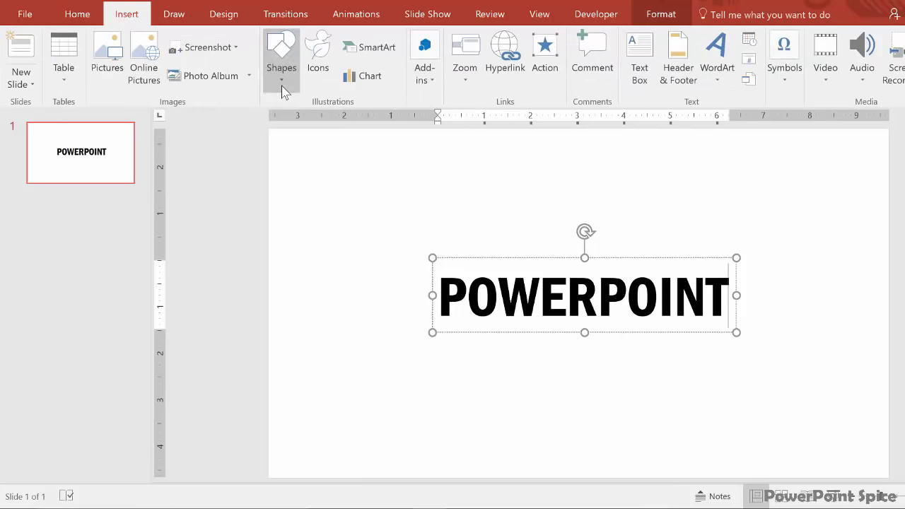
{"action": "left_click", "coordinate": [283, 89]}
{"action": "left_click", "coordinate": [350, 117]}
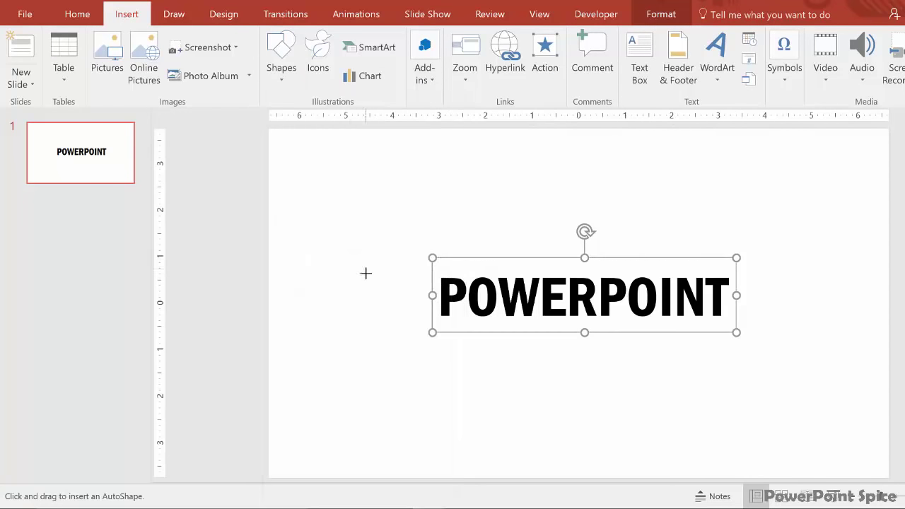
{"action": "left_click_drag", "start_coordinate": [366, 214], "coordinate": [793, 382]}
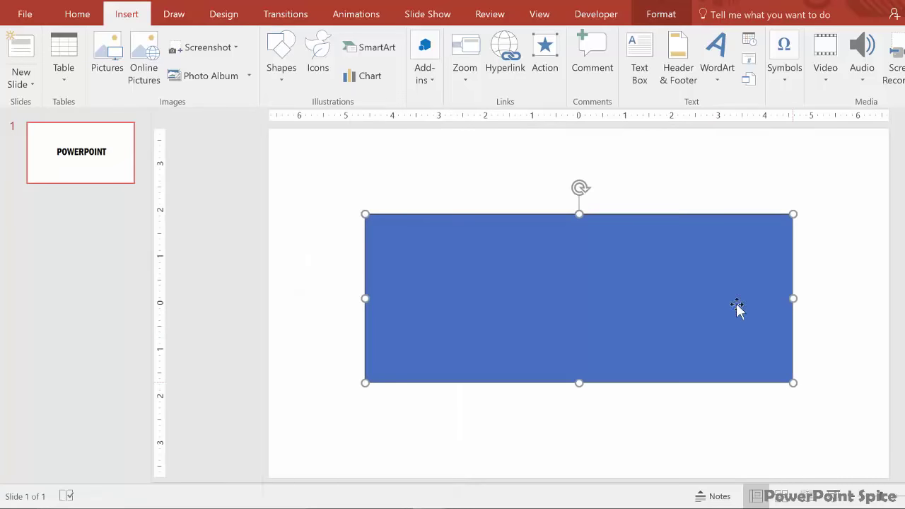
{"action": "right_click", "coordinate": [714, 273]}
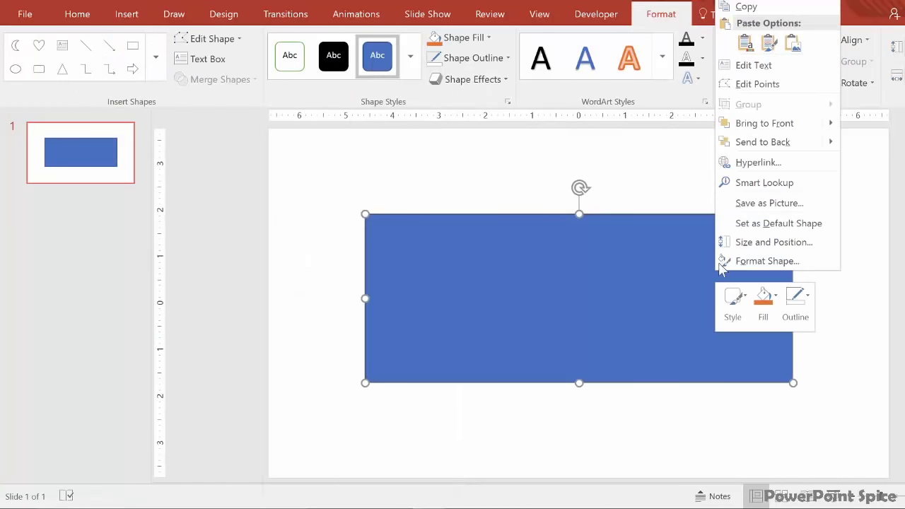
{"action": "left_click", "coordinate": [802, 142]}
{"action": "left_click", "coordinate": [815, 195]}
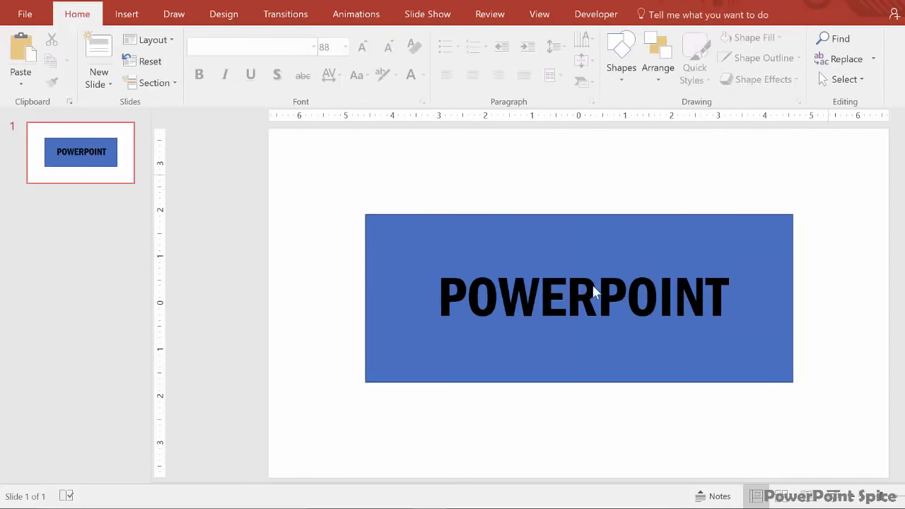
Fragment the rectangle and the word together with Merge Shapes
{"action": "left_click_drag", "start_coordinate": [828, 174], "coordinate": [329, 419]}
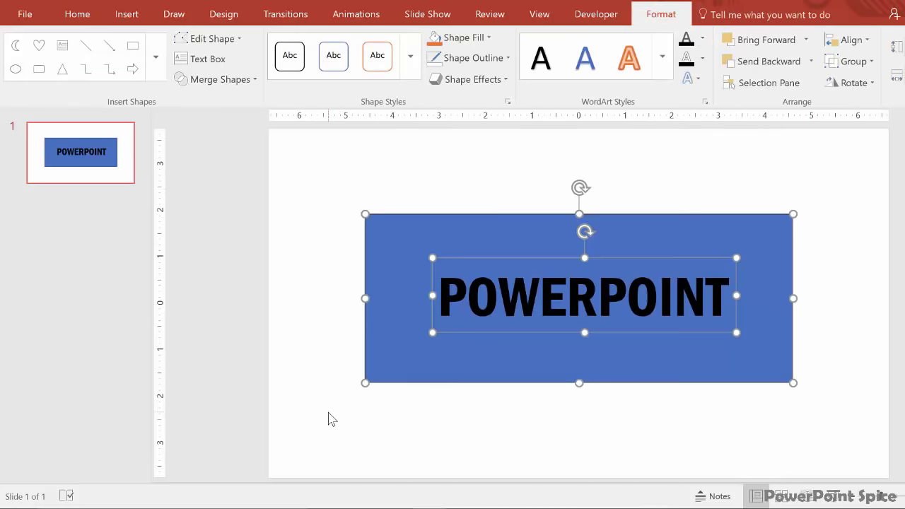
{"action": "left_click", "coordinate": [256, 79]}
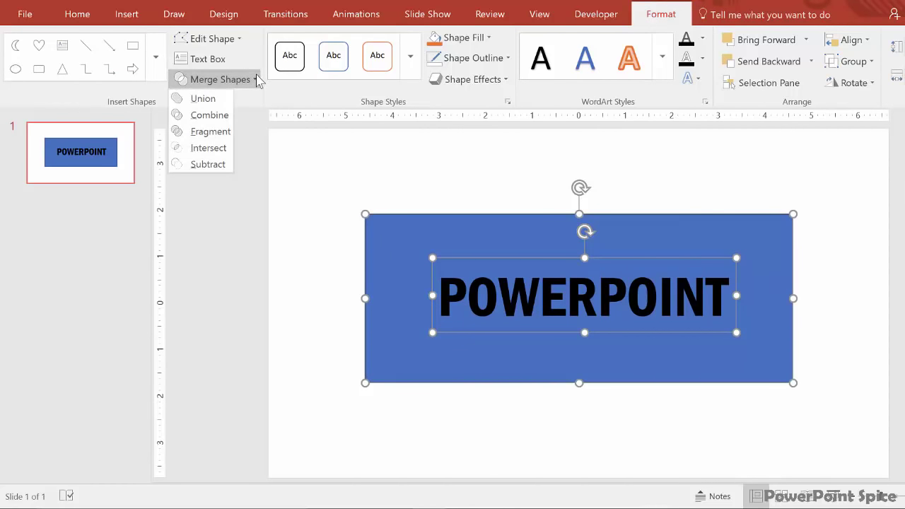
{"action": "left_click", "coordinate": [211, 132]}
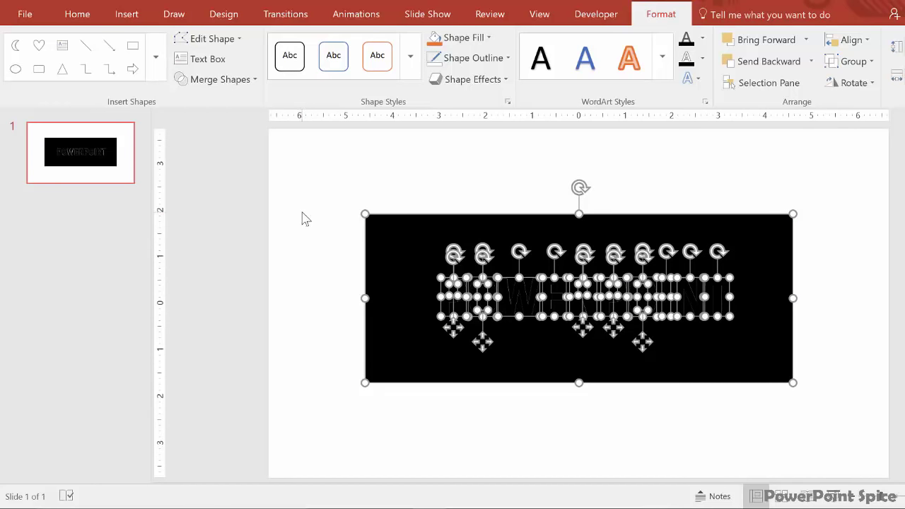
Delete the leftover rectangle piece and the five letter-hole pieces
{"action": "left_click", "coordinate": [386, 226]}
{"action": "key", "text": "Delete"}
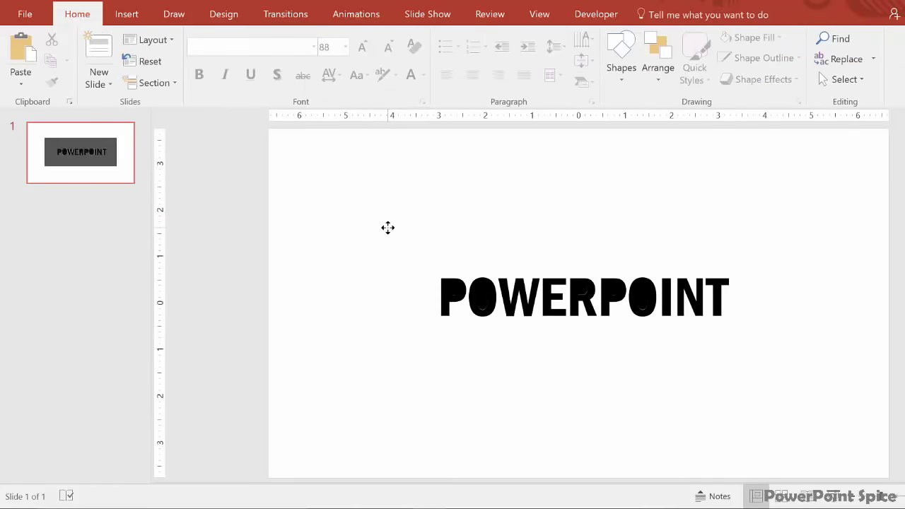
{"action": "left_click", "coordinate": [454, 290]}
{"action": "left_click", "coordinate": [484, 297], "text": "shift"}
{"action": "left_click", "coordinate": [584, 293], "text": "shift"}
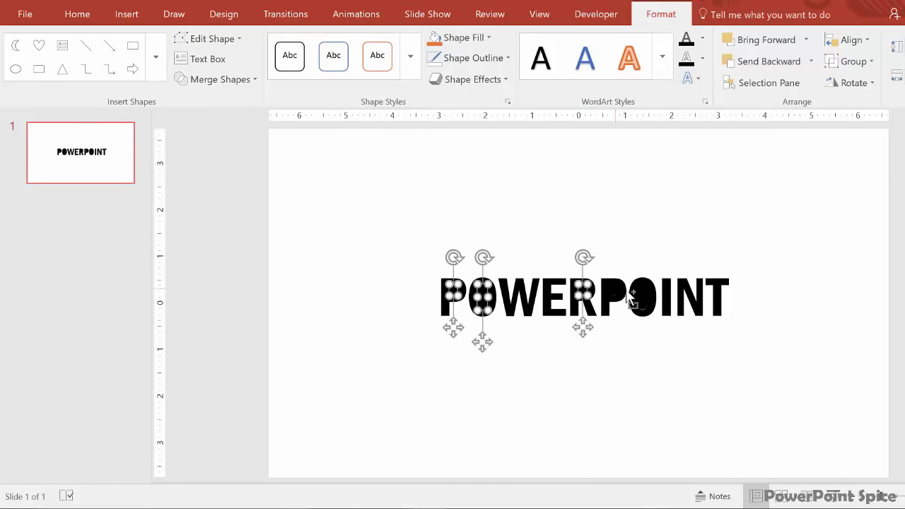
{"action": "left_click", "coordinate": [615, 292], "text": "shift"}
{"action": "left_click", "coordinate": [643, 293], "text": "shift"}
{"action": "key", "text": "Delete"}
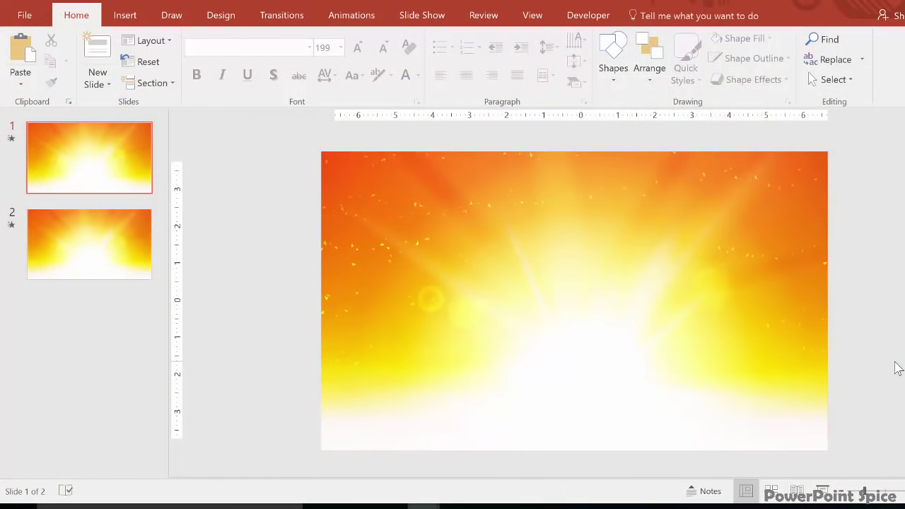
Paste the POWER letters onto slide 1 and the POINT letters onto slide 2
{"action": "key", "text": "ctrl+v"}
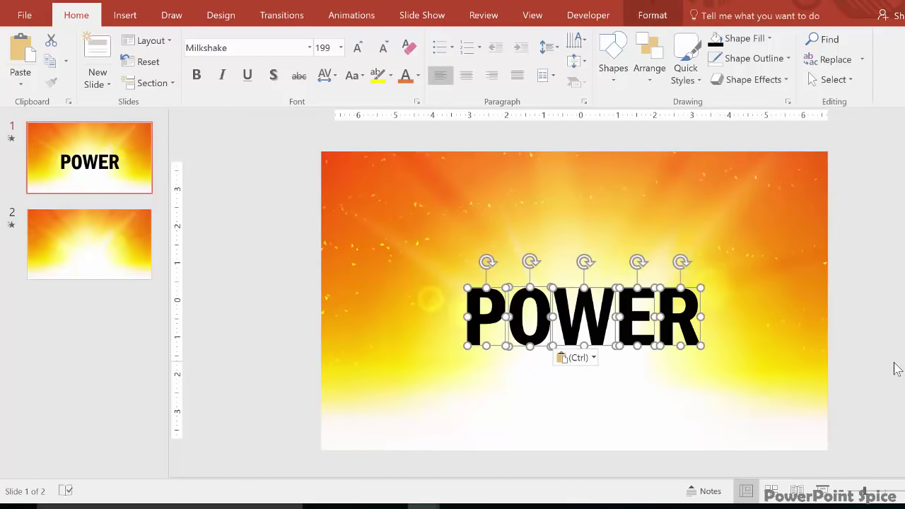
{"action": "left_click", "coordinate": [108, 230]}
{"action": "key", "text": "ctrl+v"}
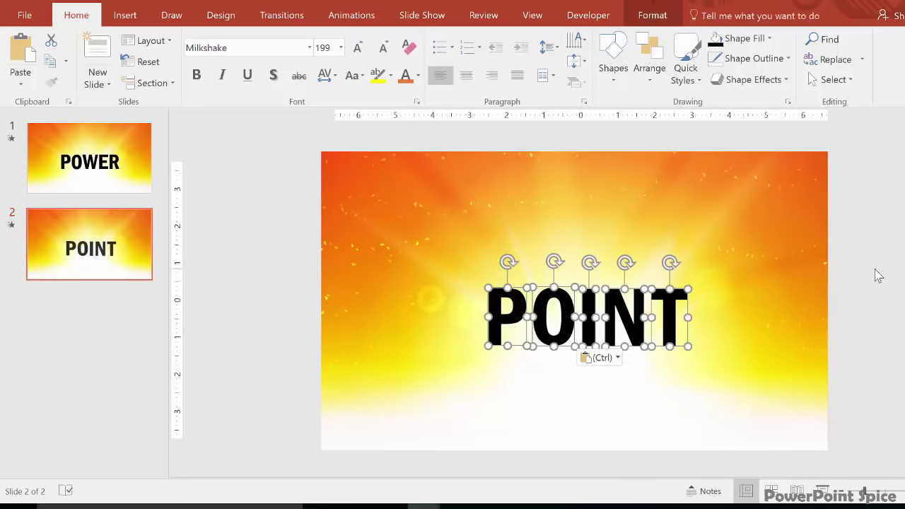
Apply the Morph transition to slide 2 and preview POWER morphing into POINT
{"action": "left_click", "coordinate": [267, 14]}
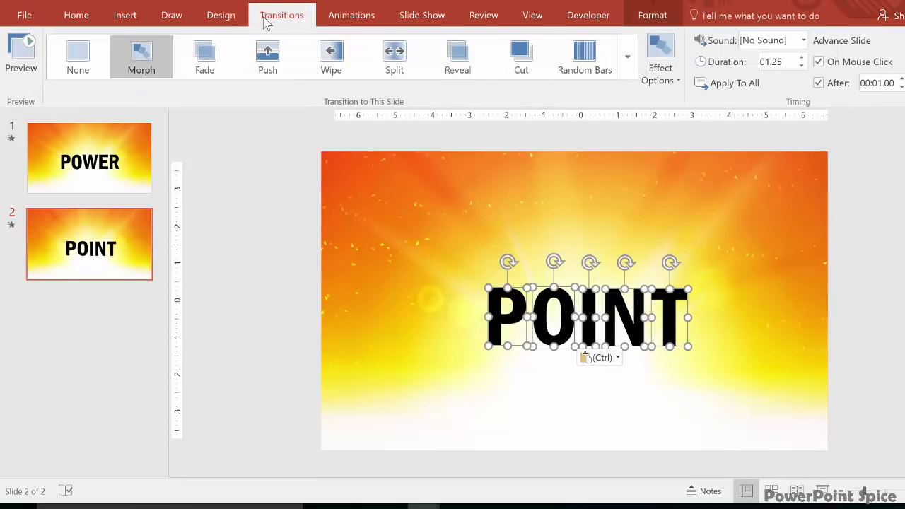
{"action": "left_click", "coordinate": [167, 82]}
{"action": "left_click", "coordinate": [21, 56]}
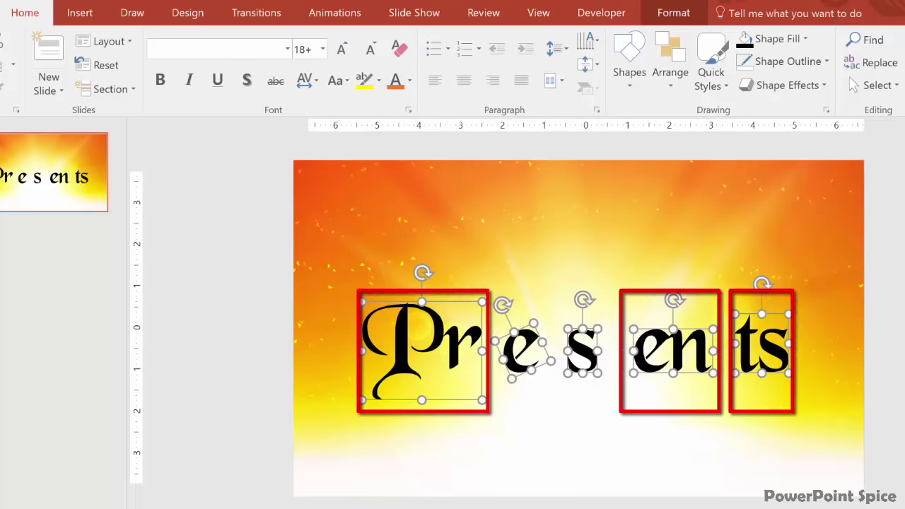
Push the e against the s, Union them, and place the merged es beside Pr
{"action": "key", "text": "Escape"}
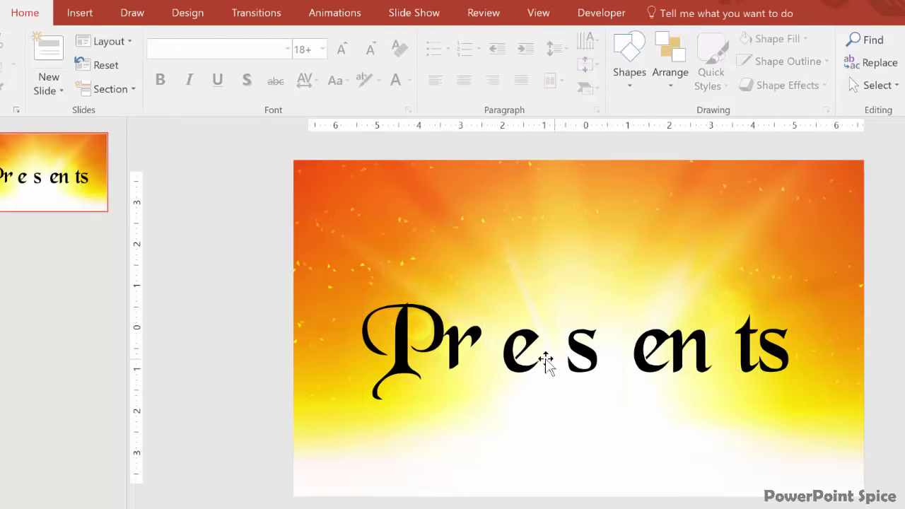
{"action": "left_click", "coordinate": [516, 359]}
{"action": "left_click_drag", "start_coordinate": [516, 359], "coordinate": [542, 354]}
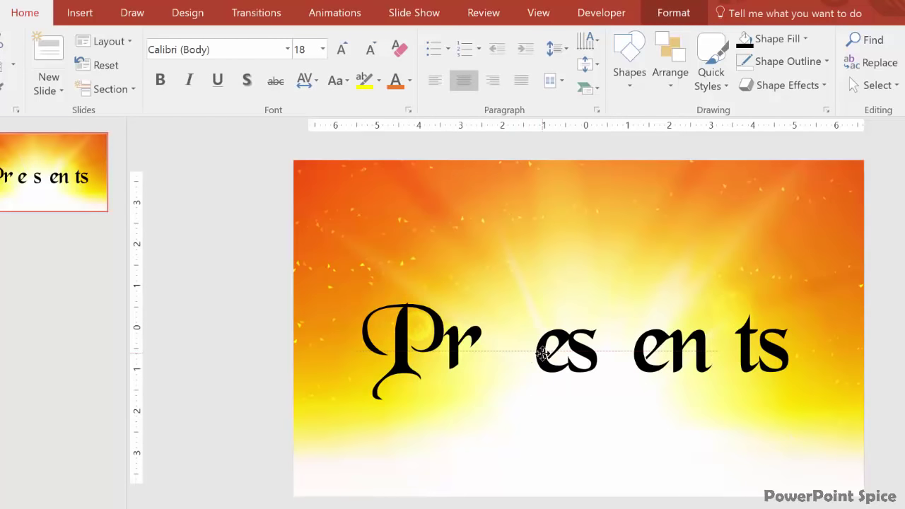
{"action": "left_click", "coordinate": [582, 351], "text": "shift"}
{"action": "left_click", "coordinate": [678, 13]}
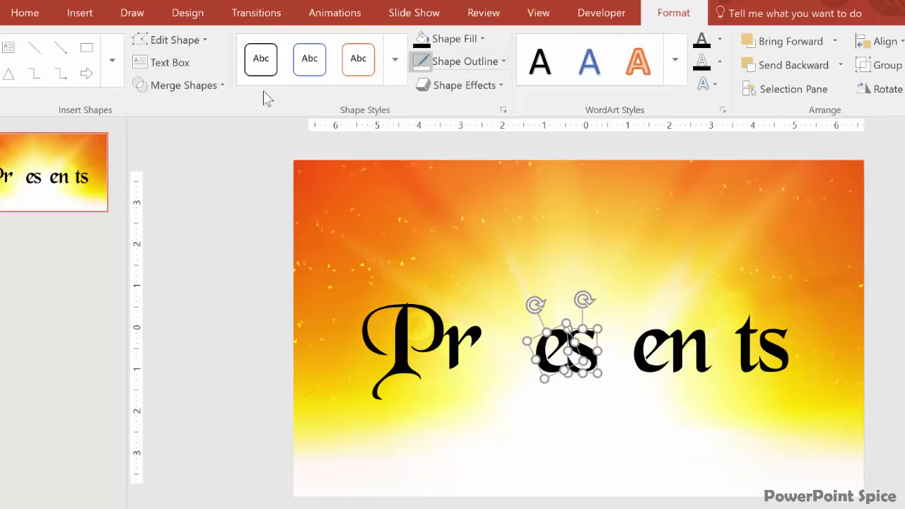
{"action": "left_click", "coordinate": [220, 89]}
{"action": "left_click", "coordinate": [164, 108]}
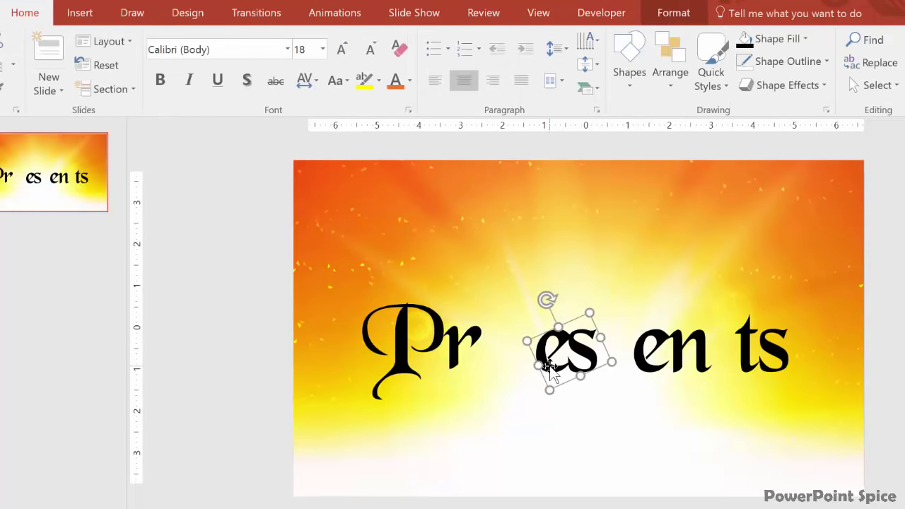
{"action": "mouse_move", "coordinate": [550, 368]}
{"action": "left_mouse_down"}
{"action": "mouse_move", "coordinate": [535, 347]}
{"action": "mouse_move", "coordinate": [565, 368]}
{"action": "mouse_move", "coordinate": [541, 343]}
{"action": "mouse_move", "coordinate": [527, 351]}
{"action": "mouse_move", "coordinate": [536, 377]}
{"action": "mouse_move", "coordinate": [539, 357]}
{"action": "left_mouse_up"}
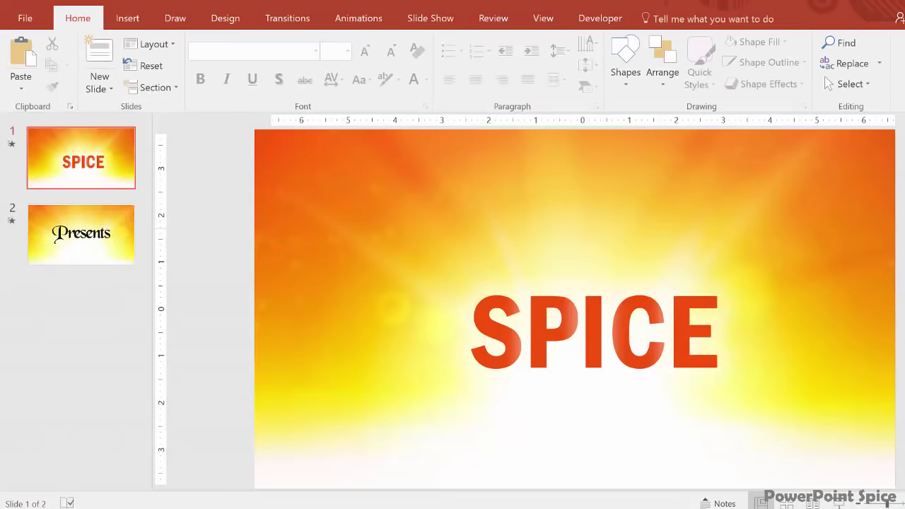
Select the SPICE and Presents letters, then preview slide 2's Morph transition twice
{"action": "left_click_drag", "start_coordinate": [903, 235], "coordinate": [322, 432]}
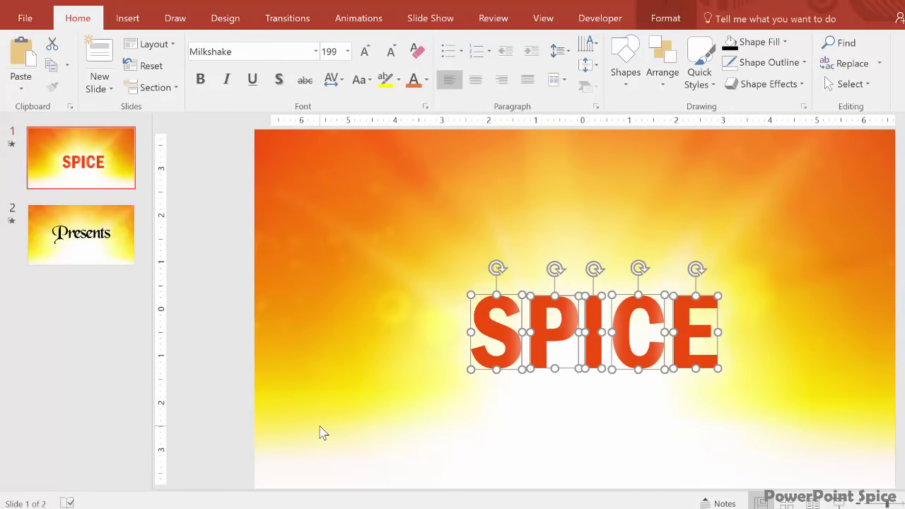
{"action": "left_click", "coordinate": [112, 241]}
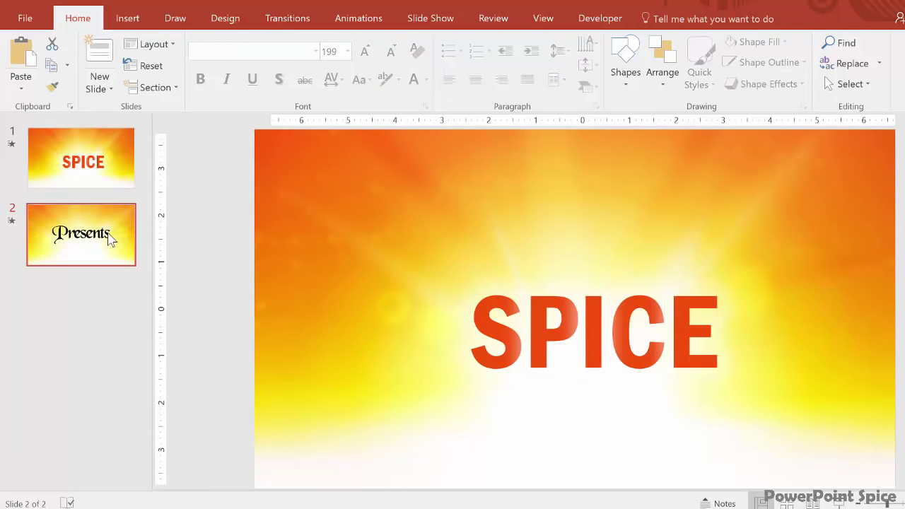
{"action": "left_click_drag", "start_coordinate": [903, 199], "coordinate": [208, 449]}
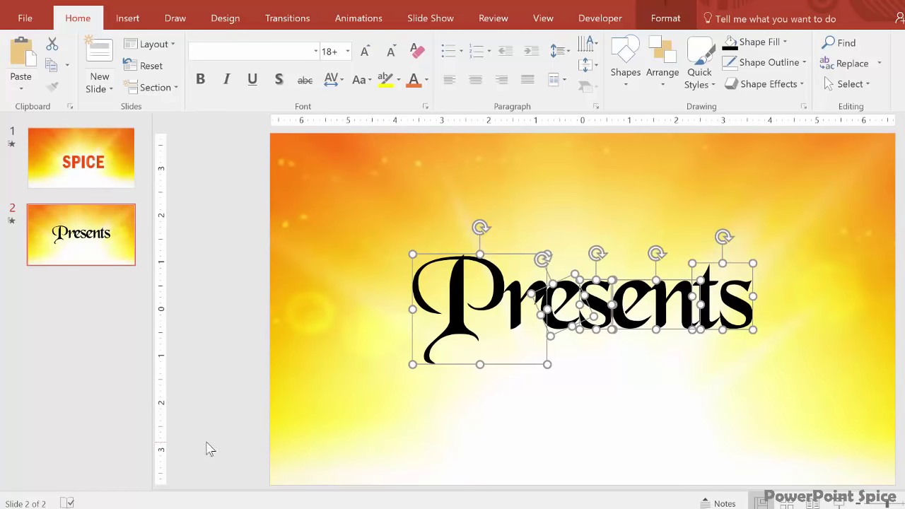
{"action": "left_click", "coordinate": [291, 19]}
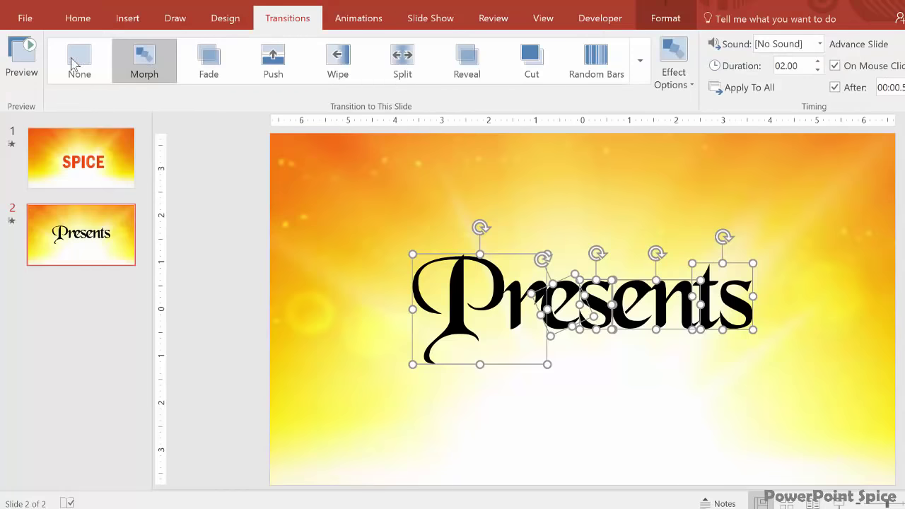
{"action": "left_click", "coordinate": [24, 61]}
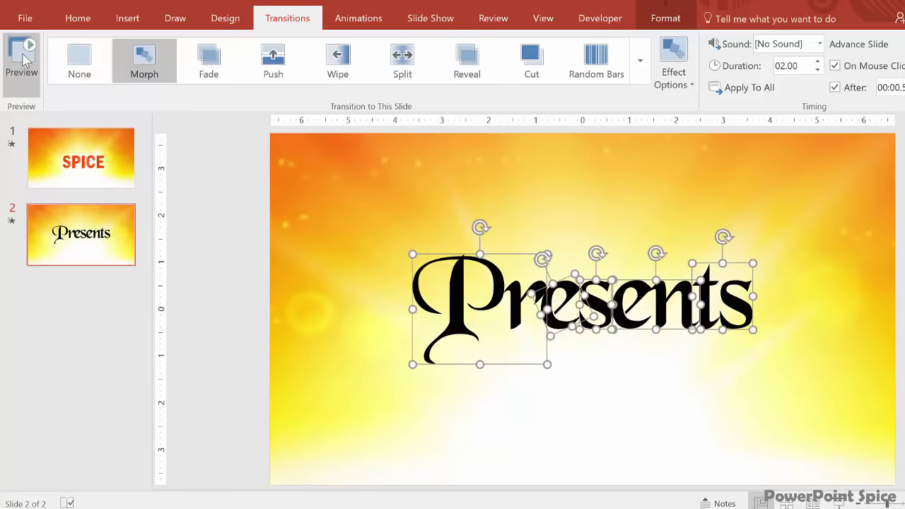
{"action": "left_click", "coordinate": [24, 60]}
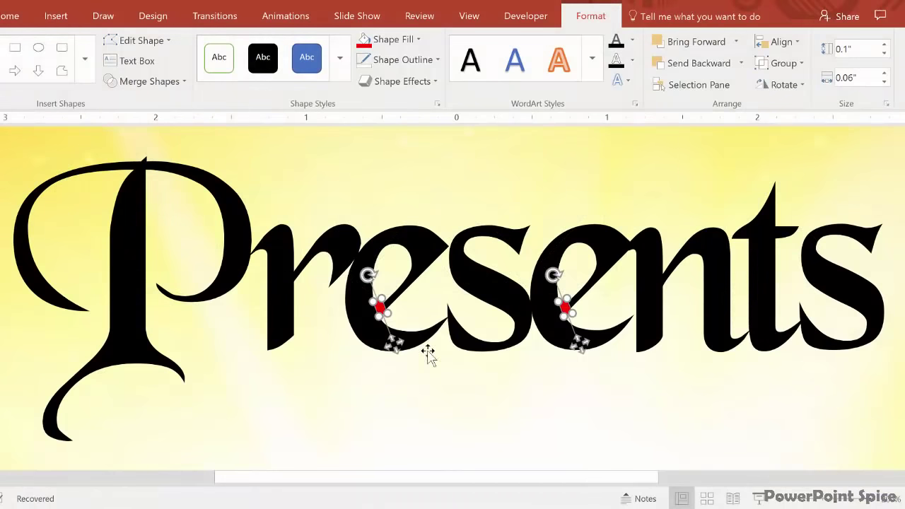
Fragment the Presents word along the slanted cutting shapes
{"action": "left_click", "coordinate": [478, 281]}
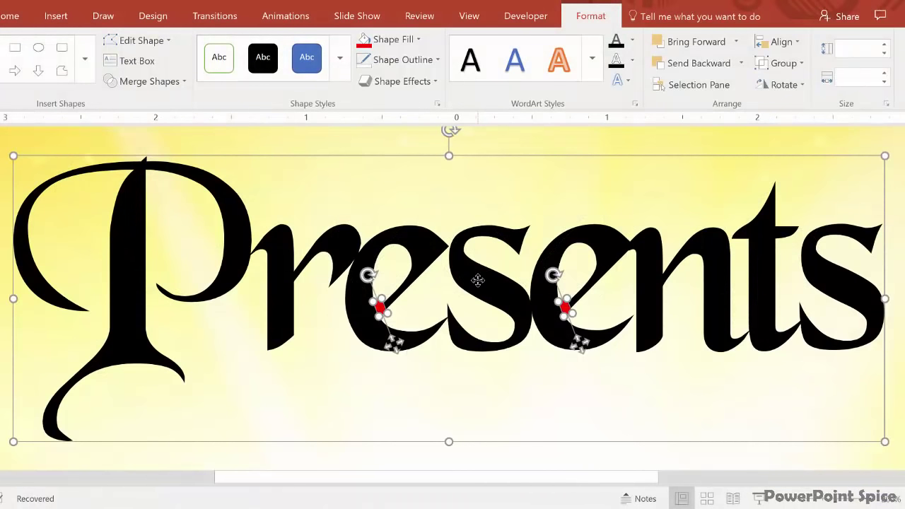
{"action": "left_click", "coordinate": [151, 82]}
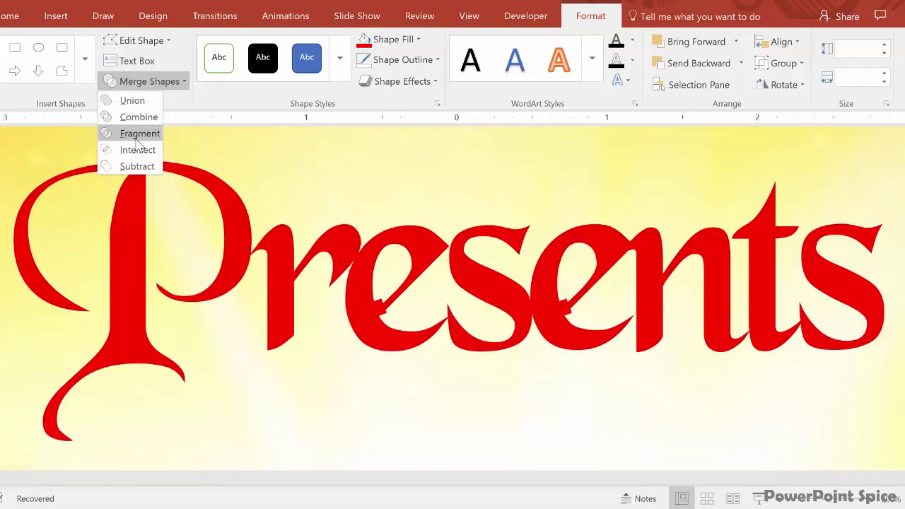
{"action": "left_click", "coordinate": [139, 134]}
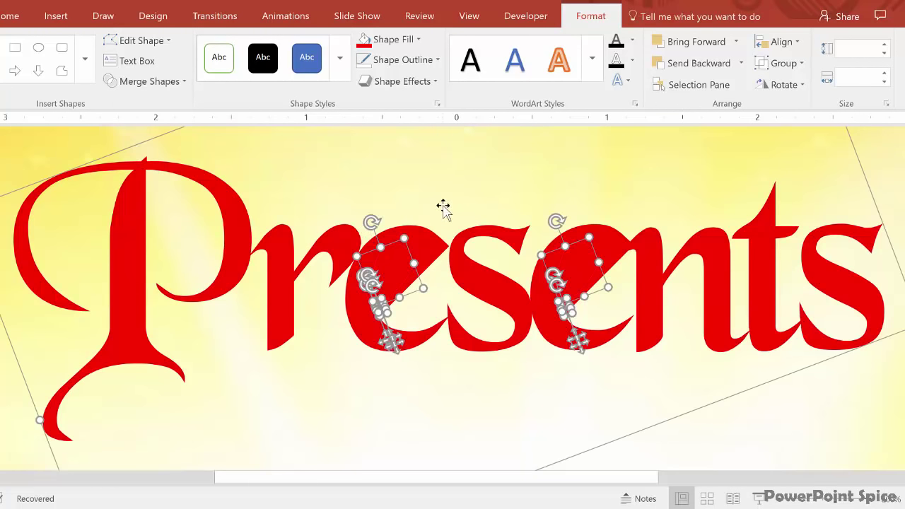
Delete the small leftover fragments inside both e letters
{"action": "left_click", "coordinate": [384, 278]}
{"action": "key", "text": "Delete"}
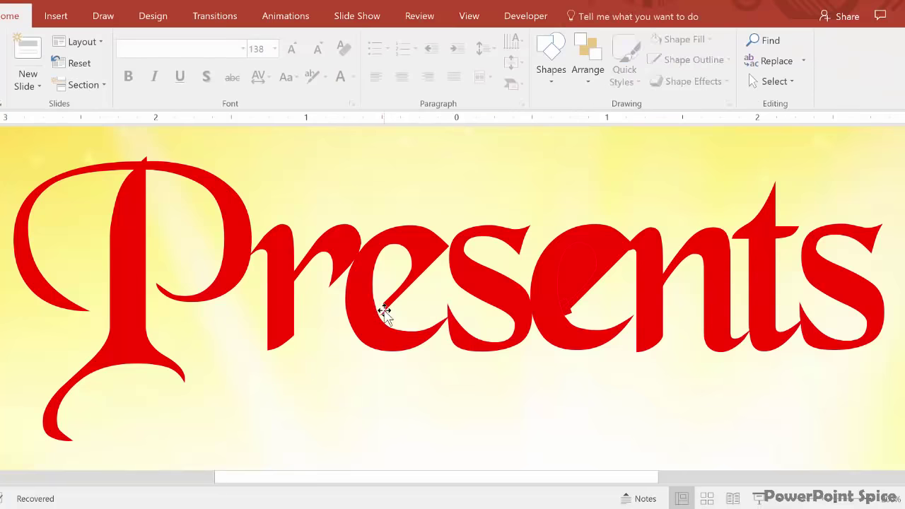
{"action": "left_click", "coordinate": [382, 313]}
{"action": "key", "text": "Delete"}
{"action": "left_click", "coordinate": [566, 305]}
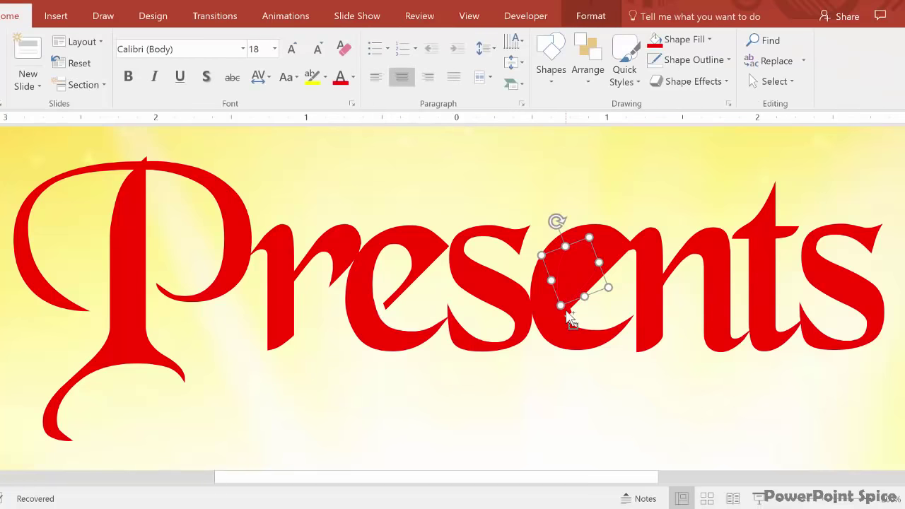
{"action": "left_click", "coordinate": [568, 311]}
{"action": "key", "text": "Delete"}
{"action": "left_click", "coordinate": [567, 308]}
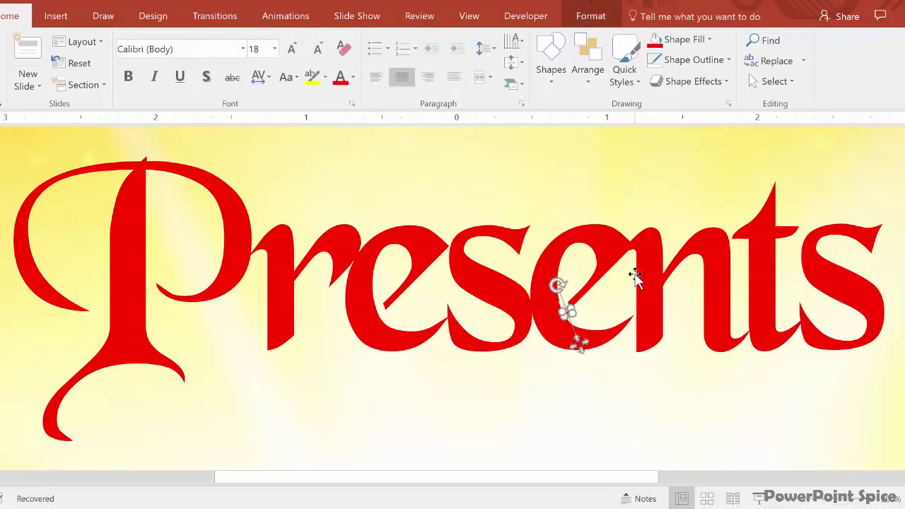
Fill all the fragmented Presents letters black
{"action": "left_click", "coordinate": [495, 283]}
{"action": "left_click", "coordinate": [707, 39]}
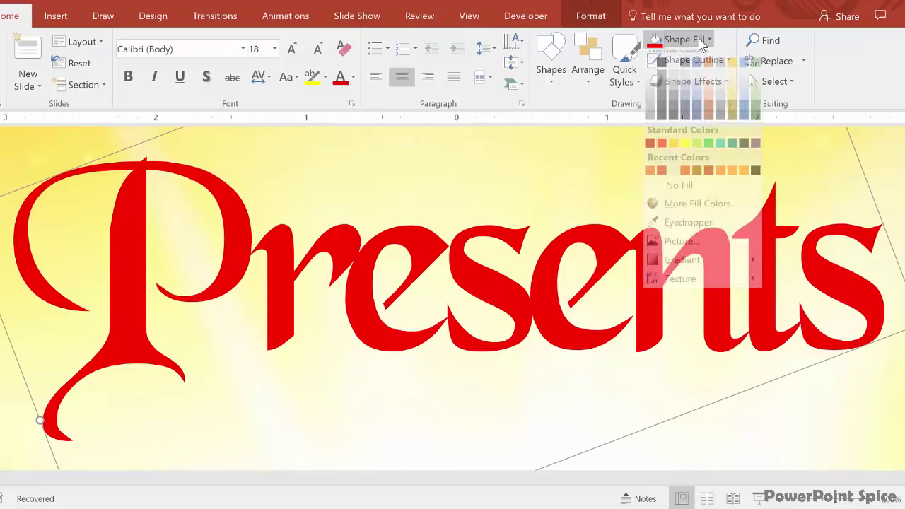
{"action": "left_click", "coordinate": [662, 74]}
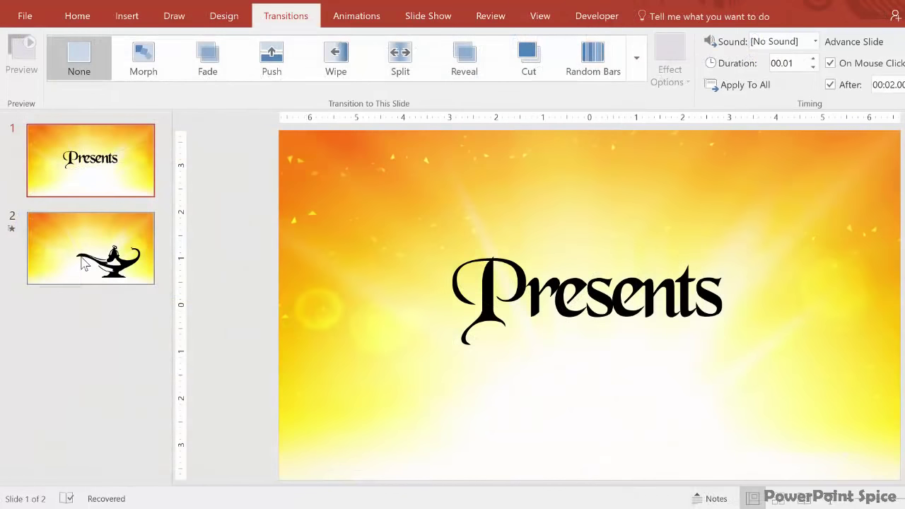
Play slide 2's Morph from the Presents word into the lamp silhouette
{"action": "left_click", "coordinate": [81, 263]}
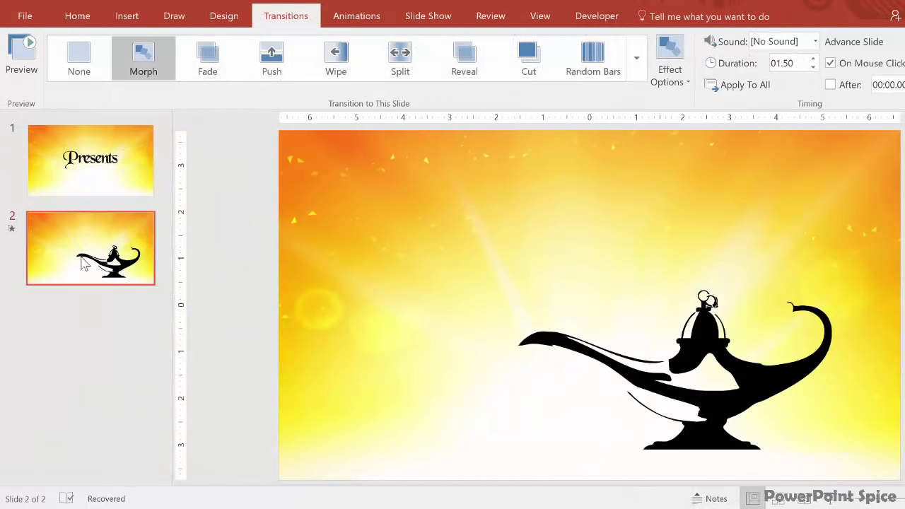
{"action": "left_click", "coordinate": [17, 66]}
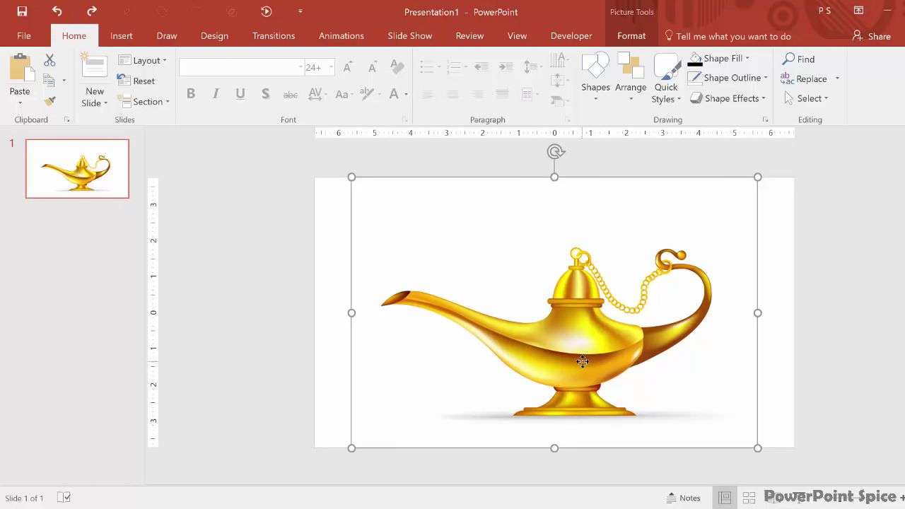
Recolour the lamp picture to Black and White: 75%
{"action": "left_click", "coordinate": [628, 37]}
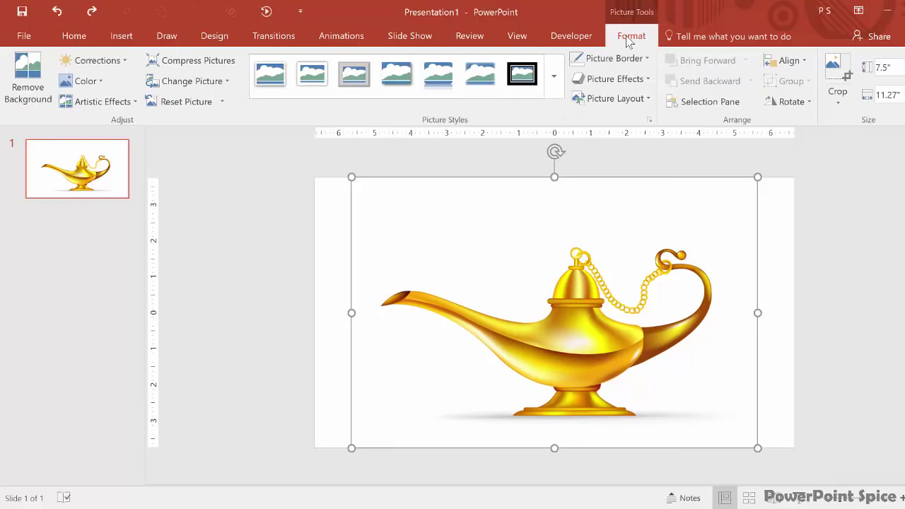
{"action": "left_click", "coordinate": [94, 80]}
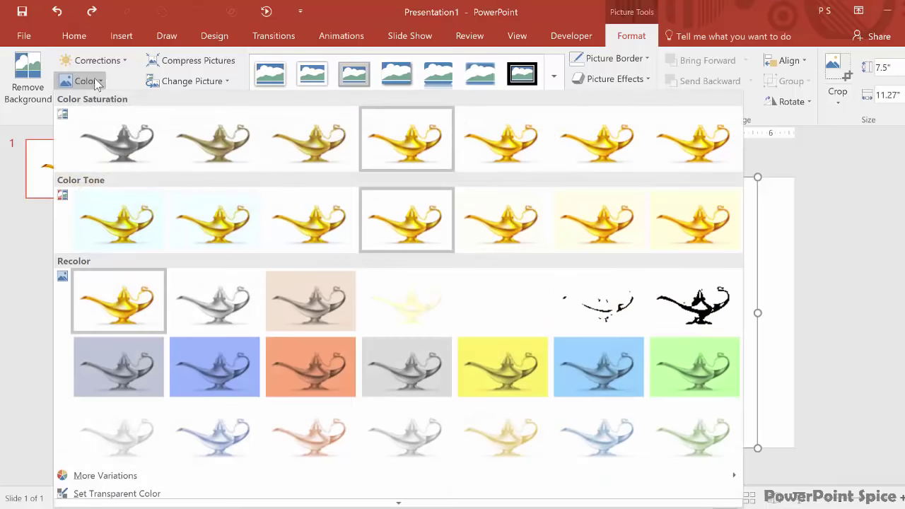
{"action": "left_click", "coordinate": [690, 295]}
{"action": "left_click", "coordinate": [813, 292]}
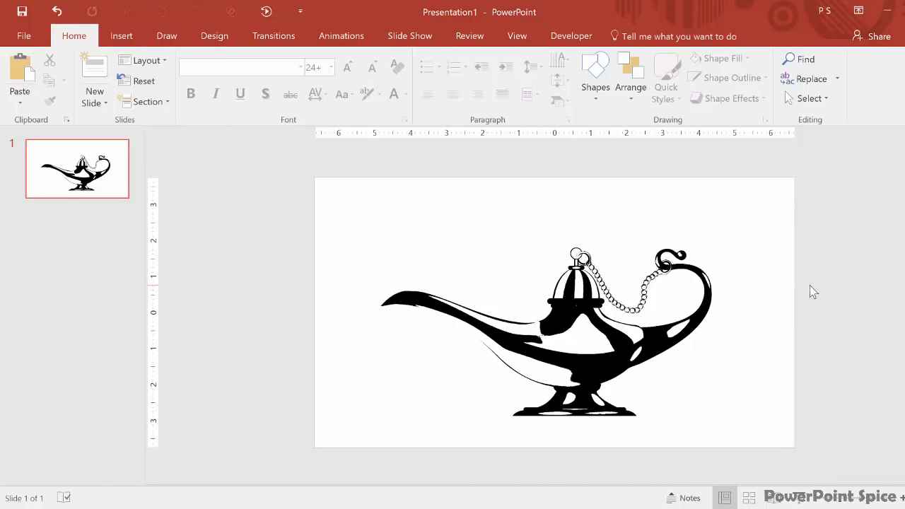
{"action": "left_click", "coordinate": [691, 319]}
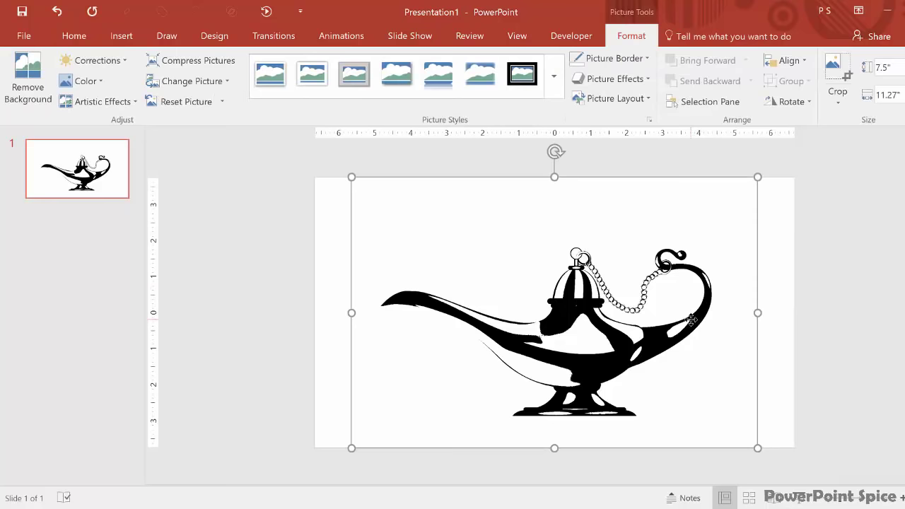
Save the lamp picture as the image file lamp.jpg
{"action": "right_click", "coordinate": [691, 319]}
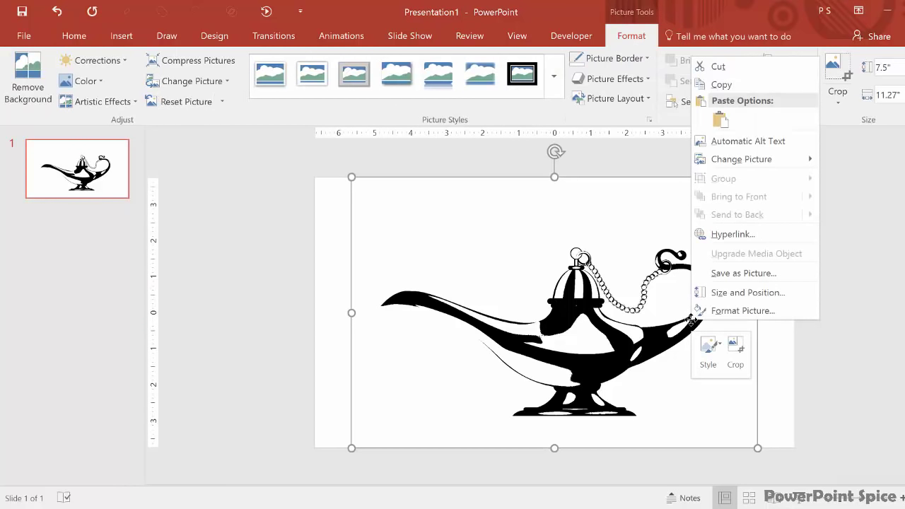
{"action": "left_click", "coordinate": [720, 273]}
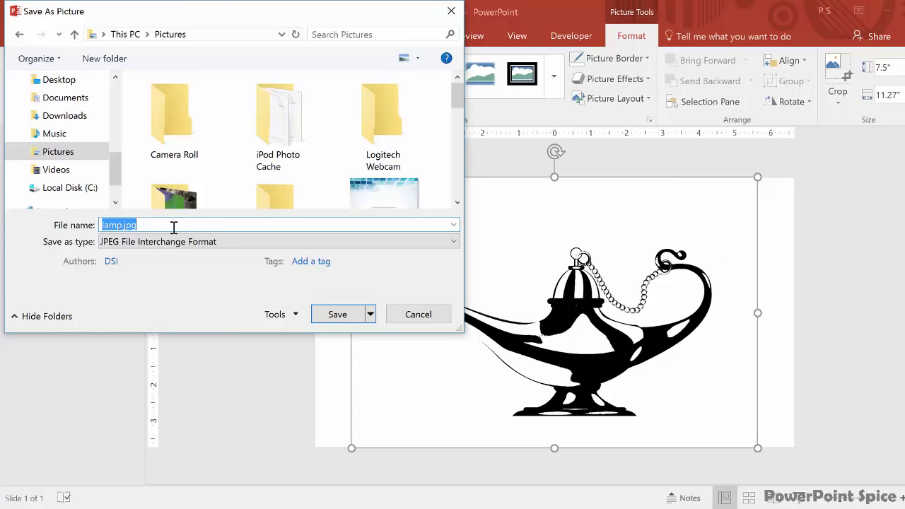
{"action": "left_click", "coordinate": [173, 225]}
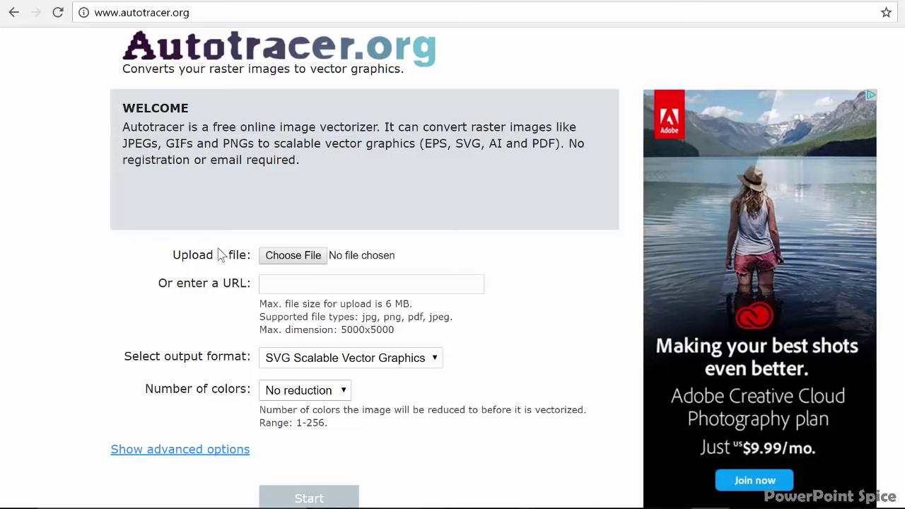
Upload lamp.jpg to the Autotracer.org converter
{"action": "left_click", "coordinate": [293, 258]}
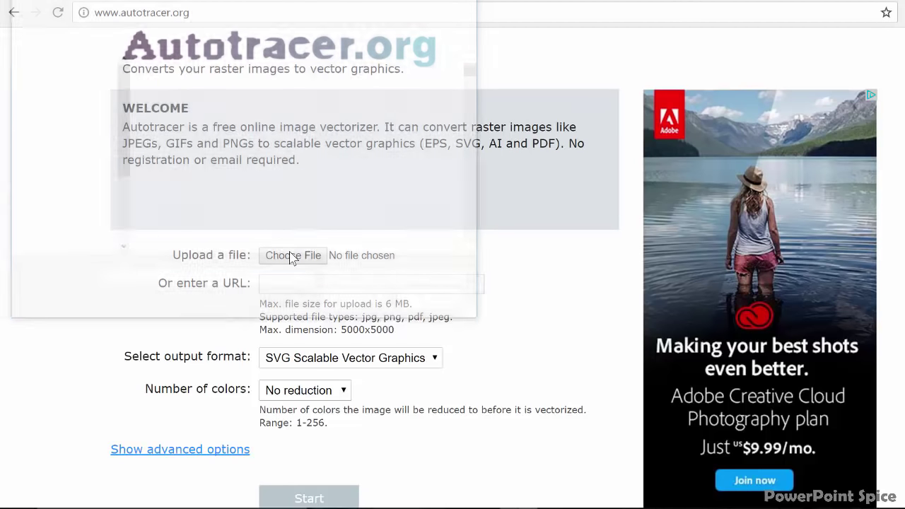
{"action": "type", "text": "lamp"}
{"action": "key", "text": "Down"}
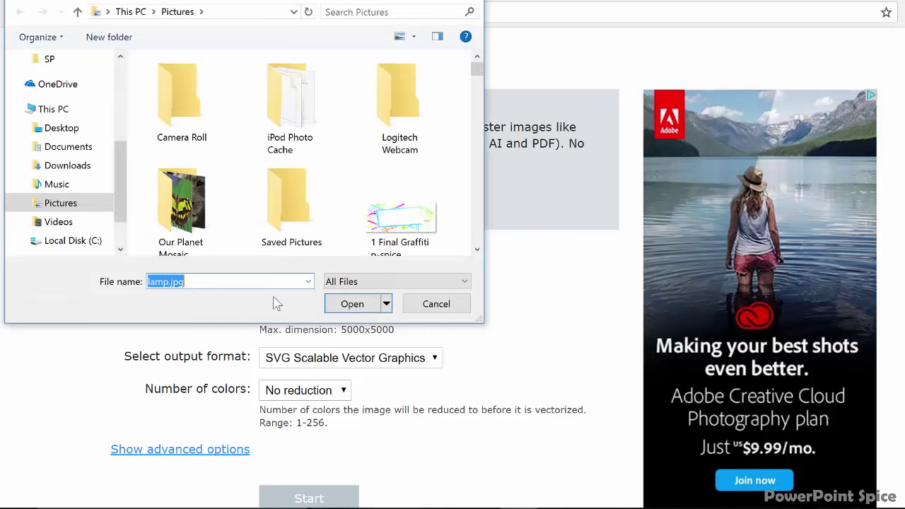
{"action": "left_click", "coordinate": [369, 309]}
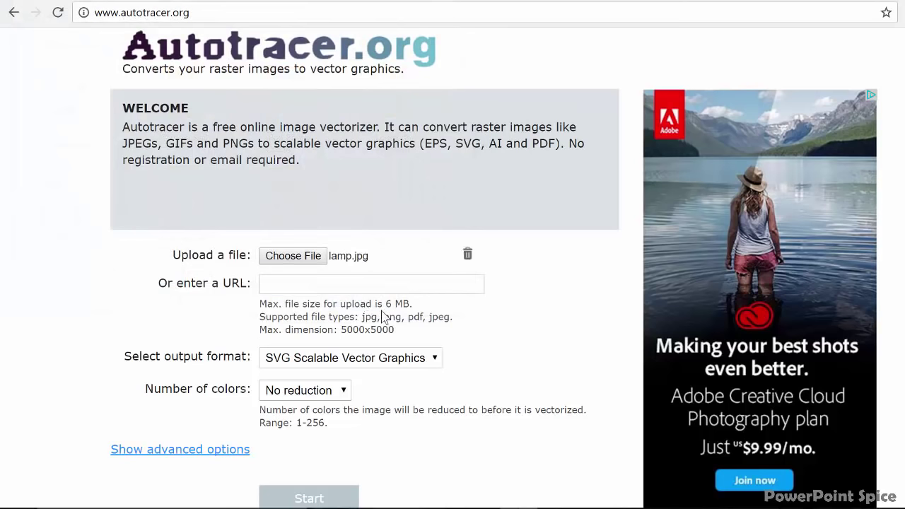
Convert the image to EPS Encapsulated PostScript and download lamp.eps
{"action": "left_click", "coordinate": [406, 358]}
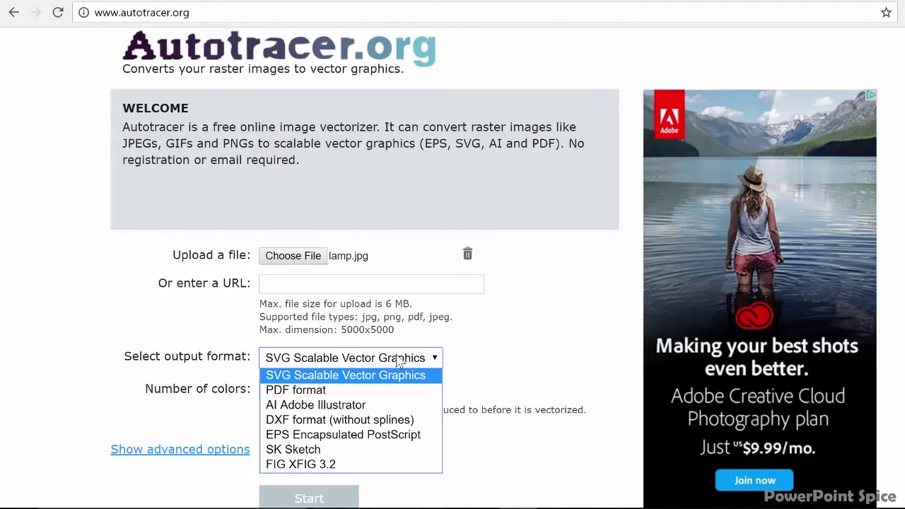
{"action": "left_click", "coordinate": [347, 436]}
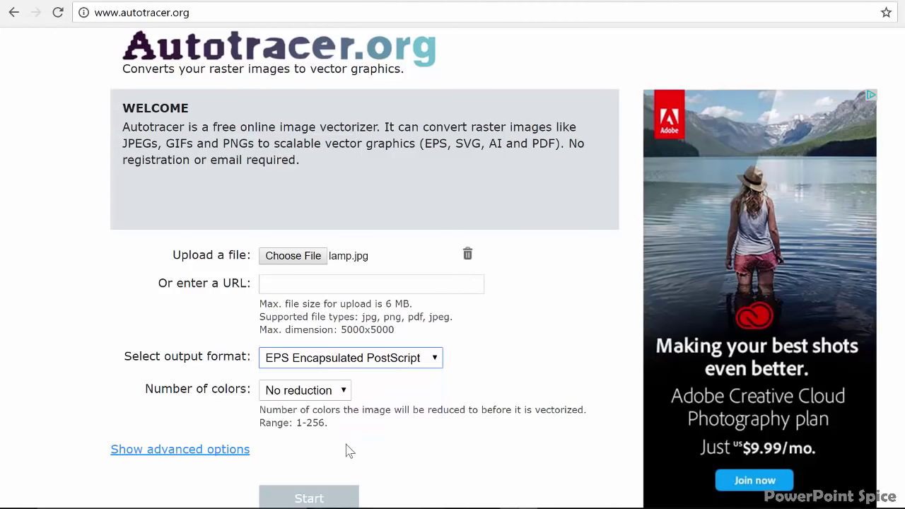
{"action": "left_click", "coordinate": [322, 500]}
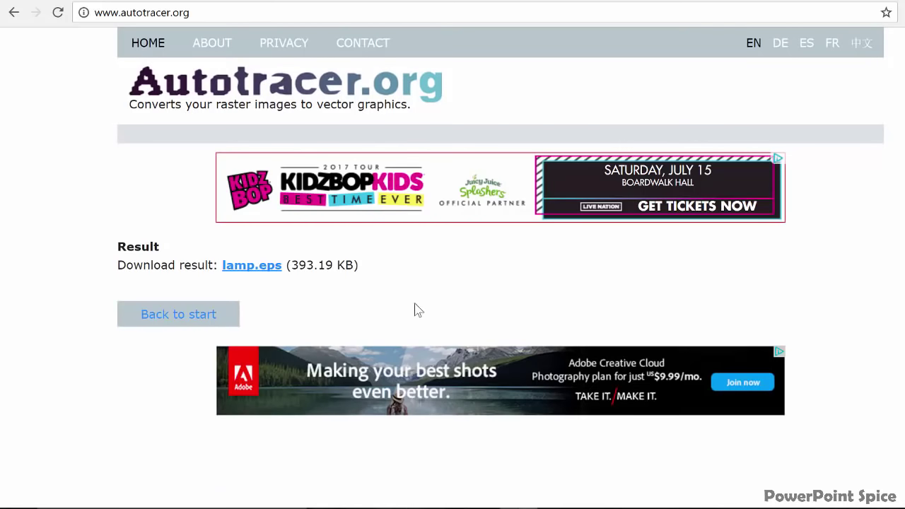
{"action": "left_click", "coordinate": [252, 266]}
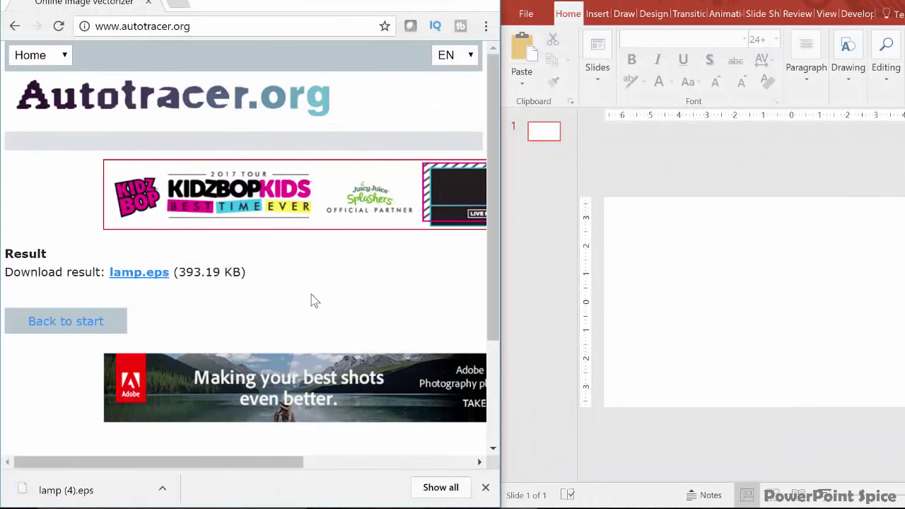
Import lamp.eps onto the slide and ungroup it twice into drawing shapes
{"action": "left_click_drag", "start_coordinate": [95, 489], "coordinate": [676, 333]}
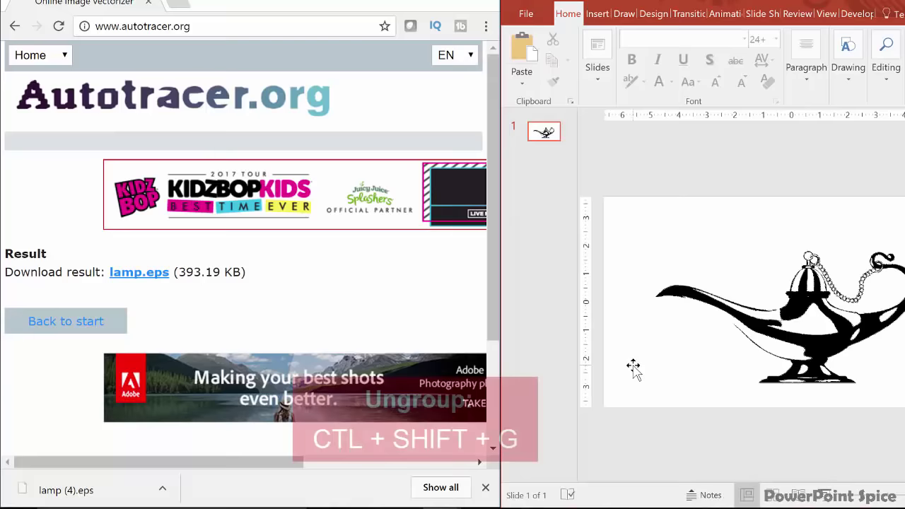
{"action": "left_click", "coordinate": [794, 297]}
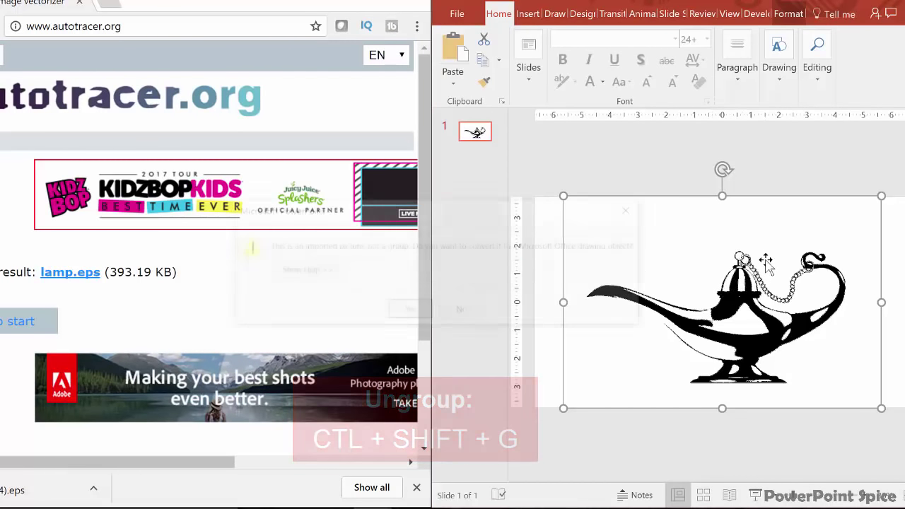
{"action": "key", "text": "ctrl+shift+g"}
{"action": "left_click", "coordinate": [410, 311]}
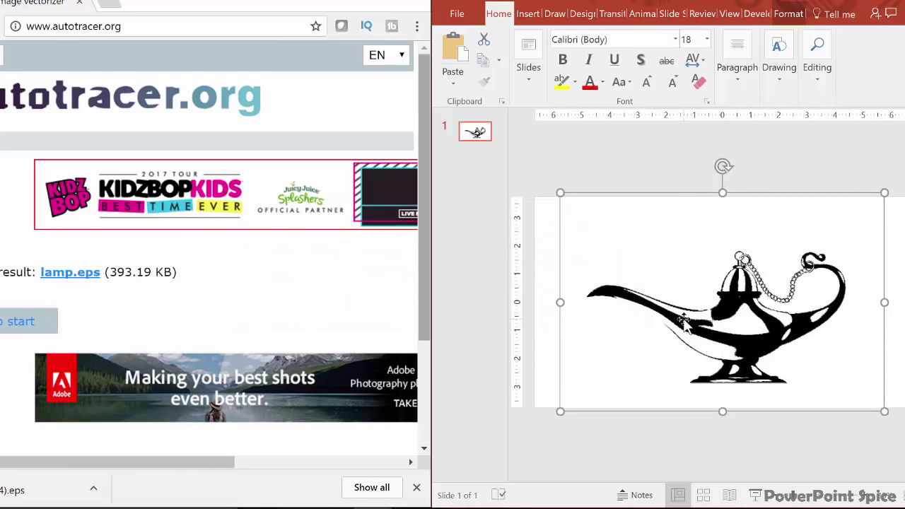
{"action": "key", "text": "ctrl+shift+g"}
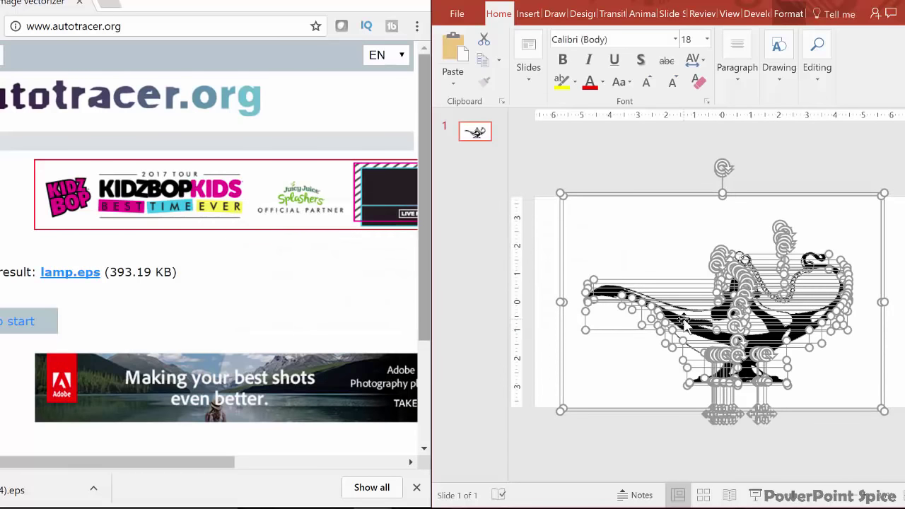
Delete the outline copy and centre the solid black lamp silhouette
{"action": "left_click", "coordinate": [638, 210]}
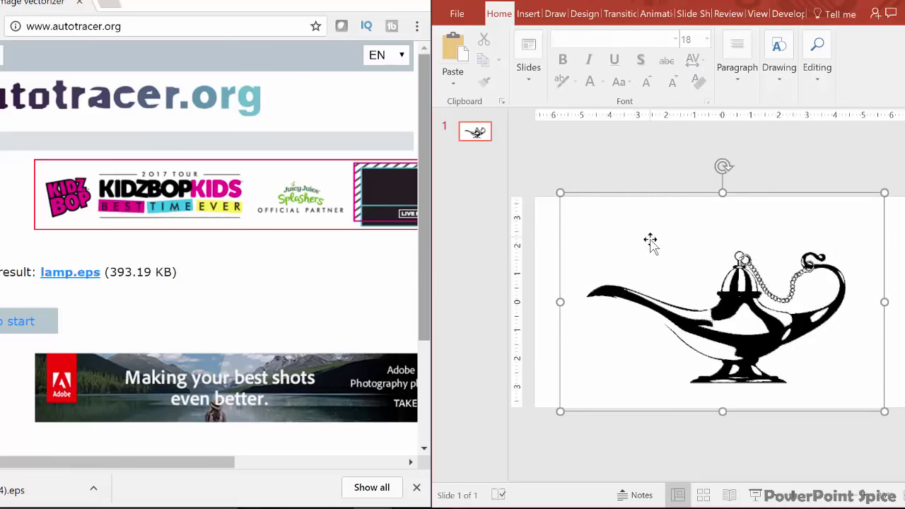
{"action": "left_click_drag", "start_coordinate": [686, 226], "coordinate": [613, 172]}
{"action": "left_click_drag", "start_coordinate": [875, 448], "coordinate": [564, 244]}
{"action": "key", "text": "Delete"}
{"action": "left_click_drag", "start_coordinate": [688, 178], "coordinate": [749, 258]}
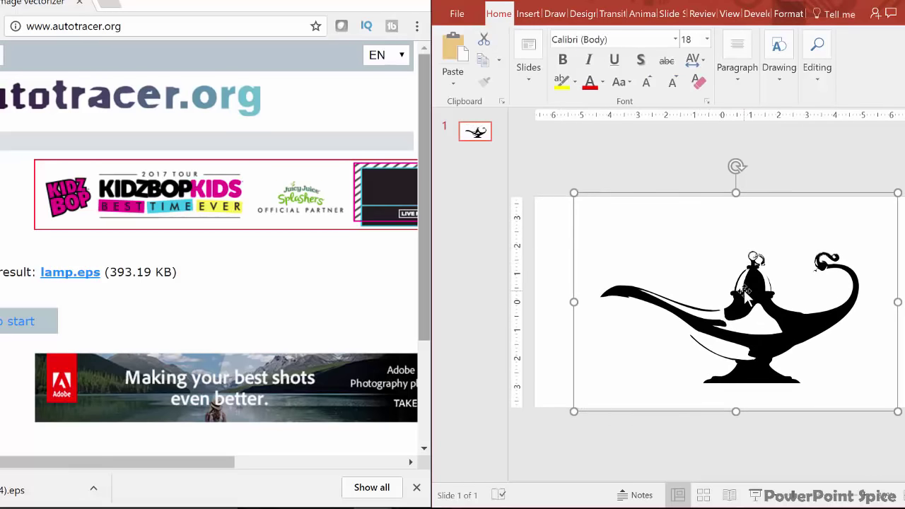
{"action": "key", "text": "Escape"}
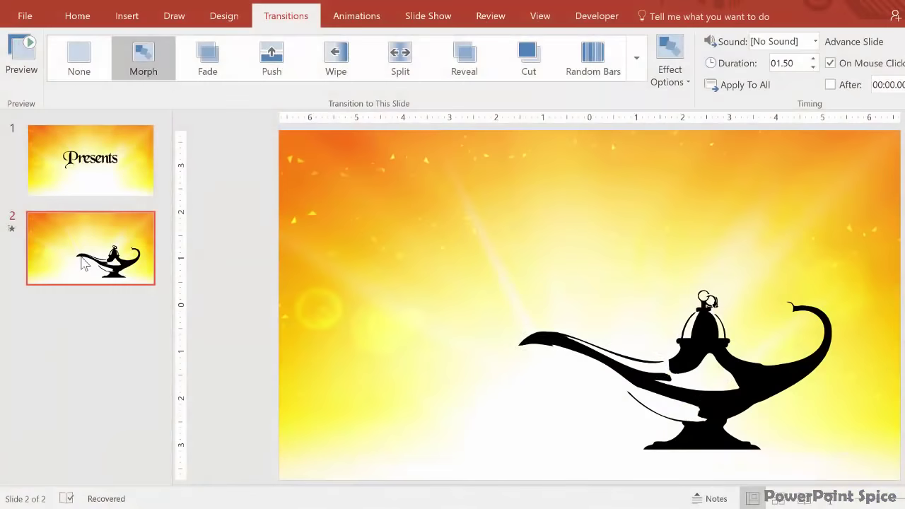
Preview the Morph transition on slide 2 to watch the word become the lamp silhouette
{"action": "left_click", "coordinate": [17, 66]}
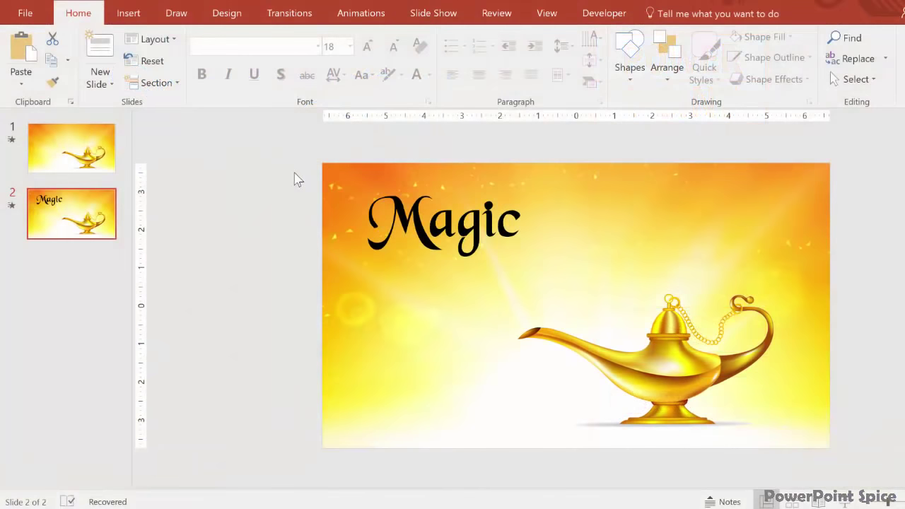
Marquee-select the Magic title to confirm its separate letter shapes, then go to slide 1
{"action": "left_click_drag", "start_coordinate": [279, 162], "coordinate": [607, 320]}
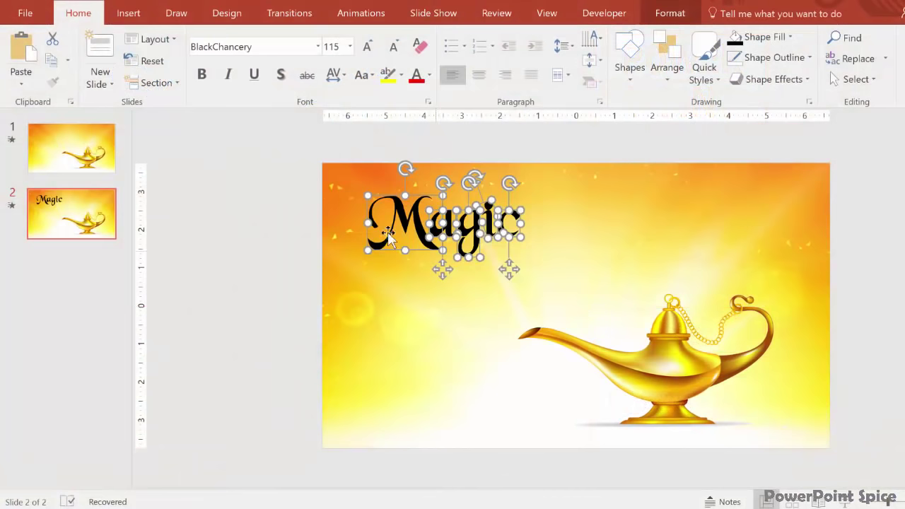
{"action": "left_click", "coordinate": [244, 241]}
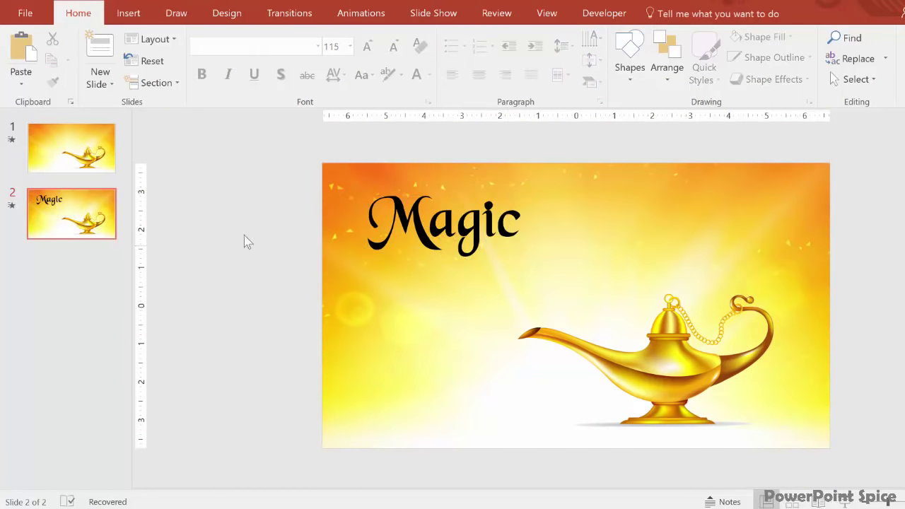
{"action": "left_click", "coordinate": [103, 162]}
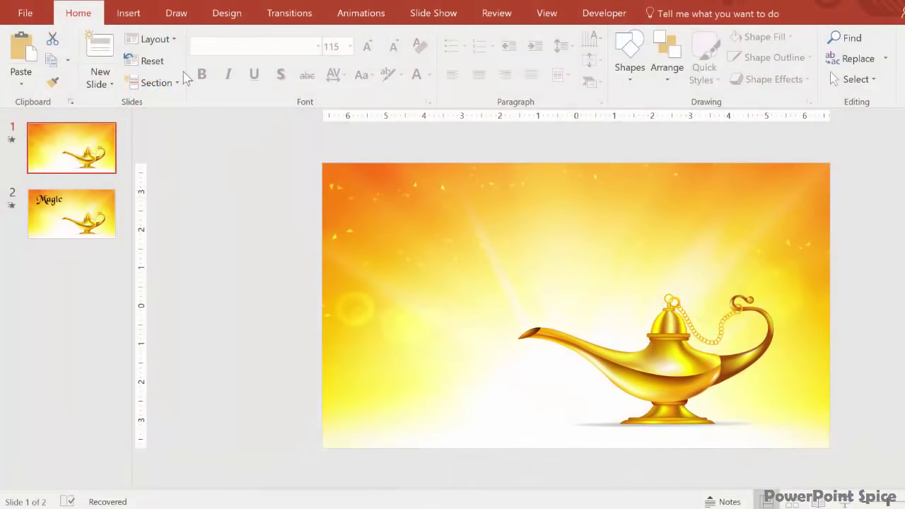
Draw a blue rectangle and a duplicate overlapping it, offset down and to the right
{"action": "left_click", "coordinate": [134, 18]}
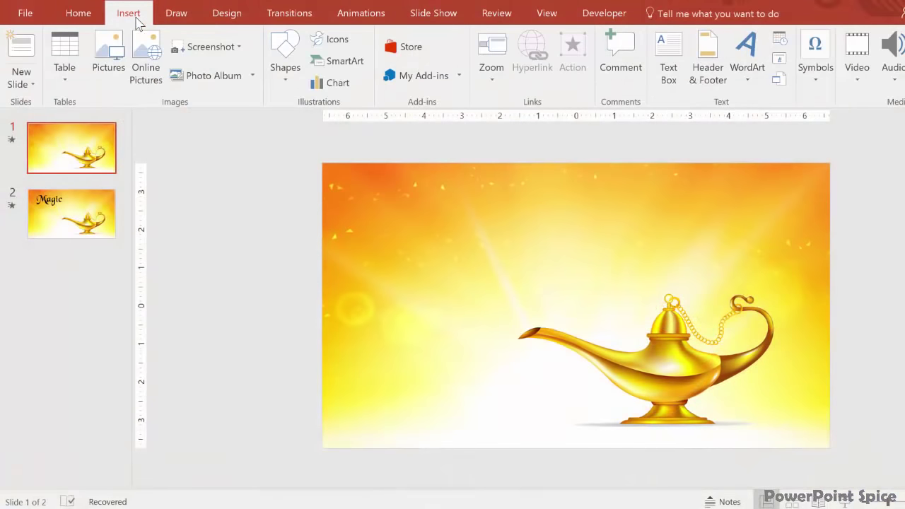
{"action": "left_click", "coordinate": [285, 67]}
{"action": "left_click", "coordinate": [279, 172]}
{"action": "left_click_drag", "start_coordinate": [296, 185], "coordinate": [483, 297]}
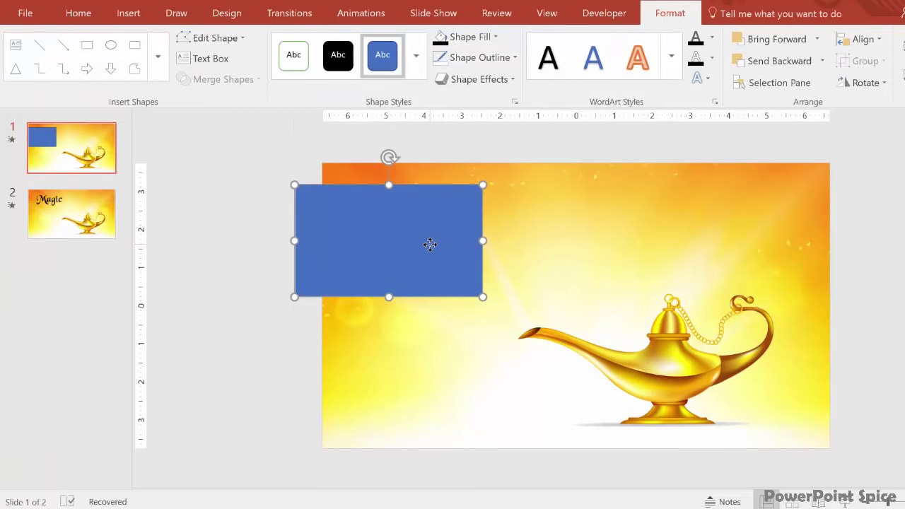
{"action": "left_click_drag", "start_coordinate": [429, 245], "coordinate": [463, 271]}
Select both rectangles and split them with Merge Shapes > Fragment
{"action": "left_click", "coordinate": [390, 199], "text": "shift"}
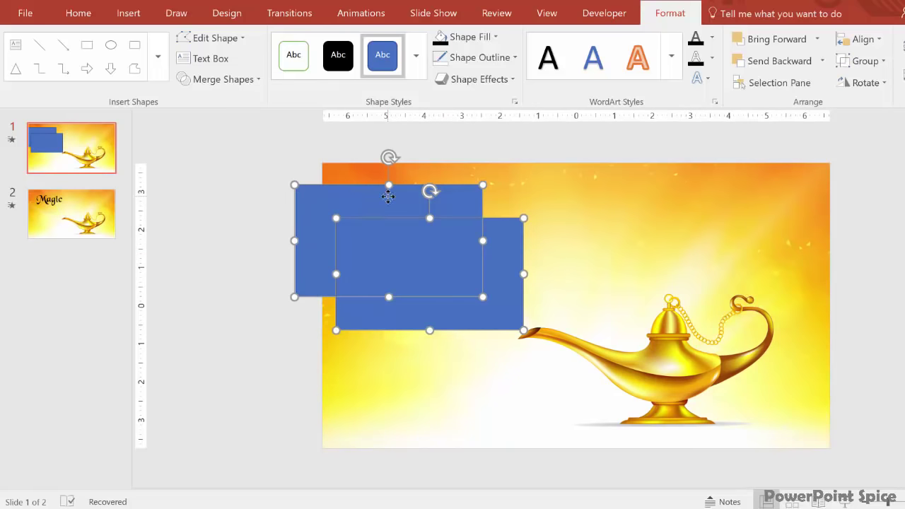
{"action": "left_click", "coordinate": [253, 82]}
{"action": "left_click", "coordinate": [213, 132]}
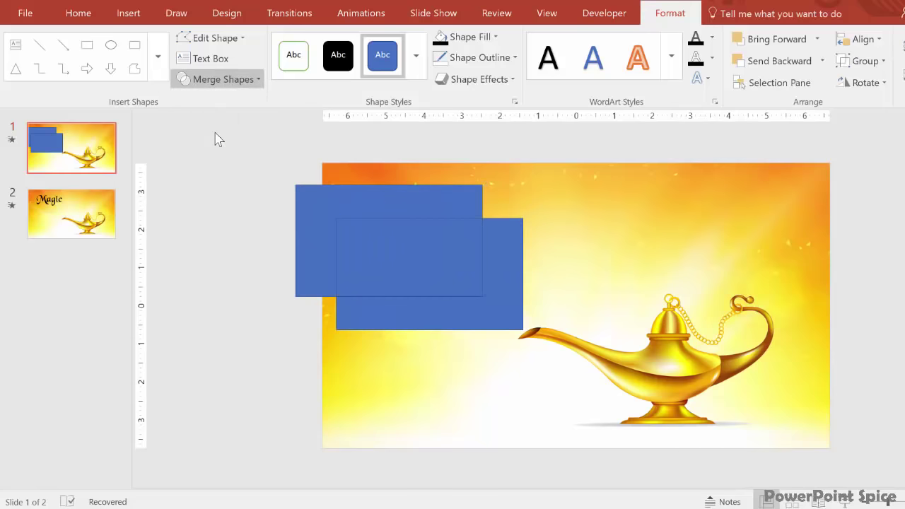
Delete the two outer fragments and give the middle rectangle the solid black shape style
{"action": "left_click", "coordinate": [232, 228]}
{"action": "left_click", "coordinate": [313, 219]}
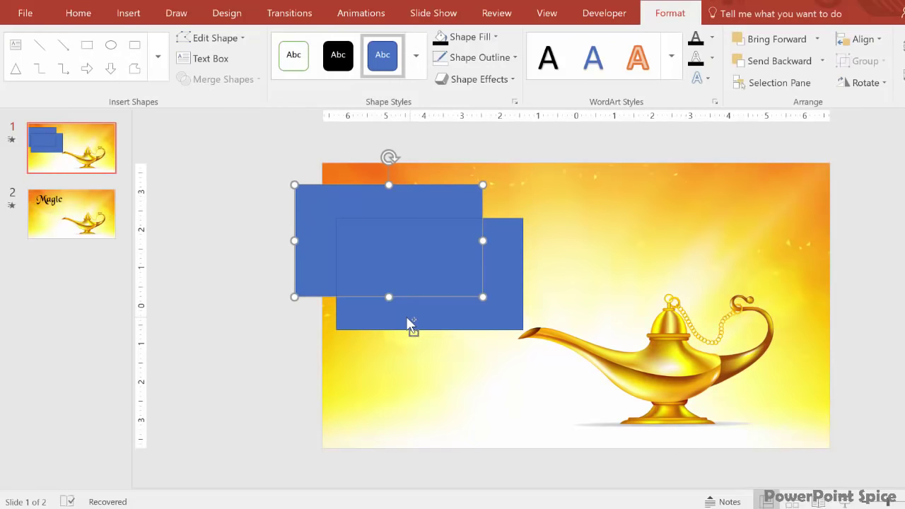
{"action": "left_click", "coordinate": [406, 317], "text": "shift"}
{"action": "key", "text": "Delete"}
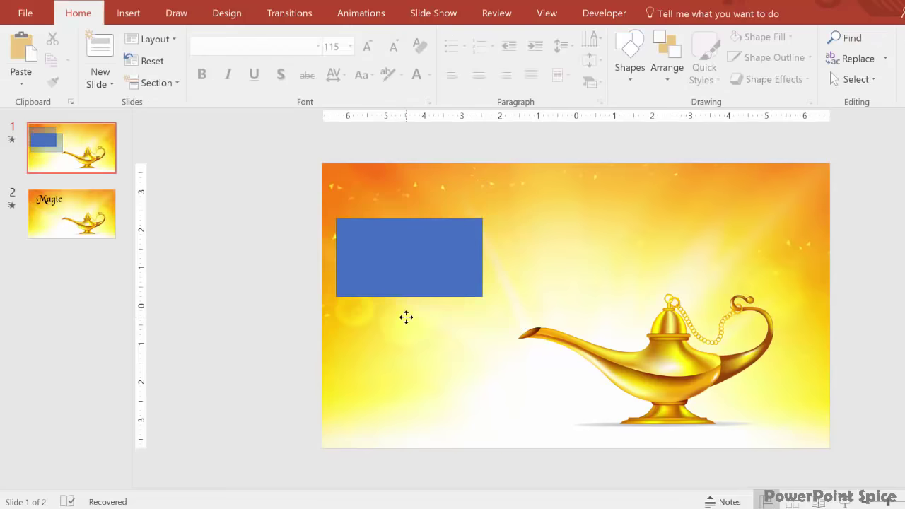
{"action": "left_click", "coordinate": [408, 259]}
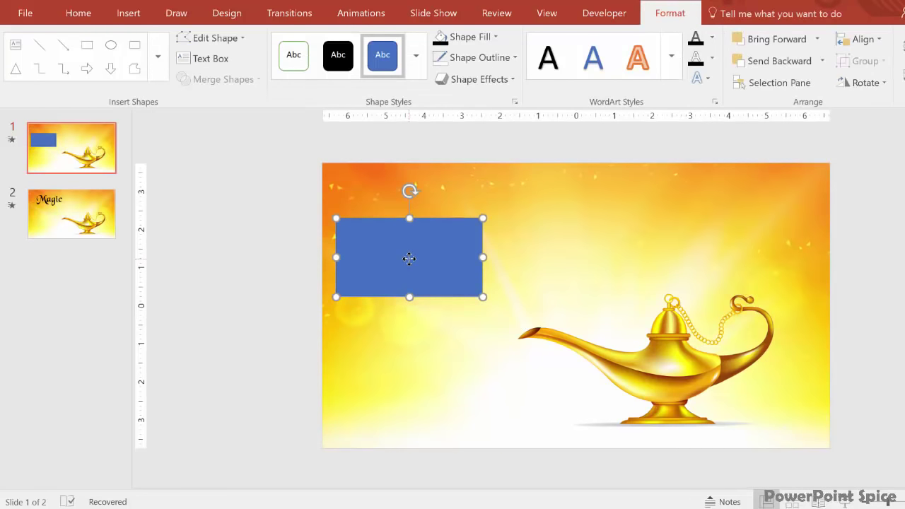
{"action": "left_click", "coordinate": [338, 55]}
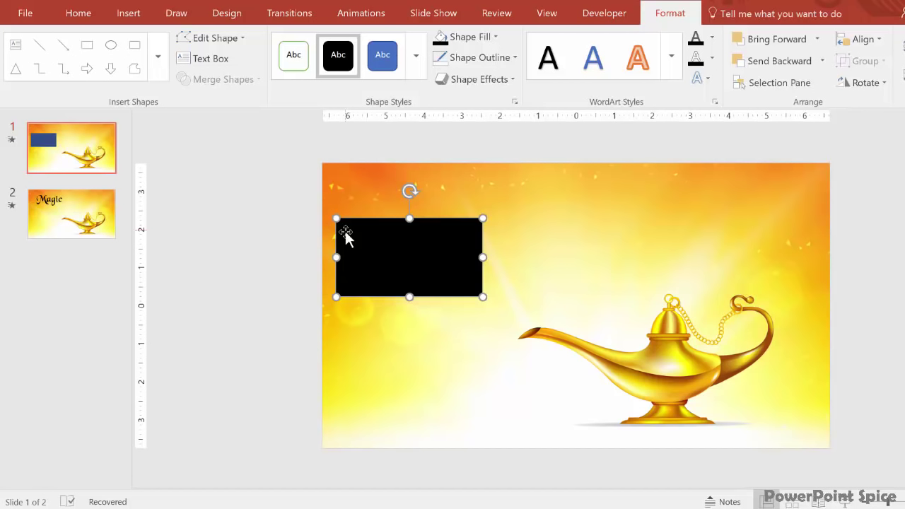
Shrink the black rectangle to a small square, make four diagonal copies, and select them all
{"action": "left_click_drag", "start_coordinate": [337, 218], "coordinate": [459, 273]}
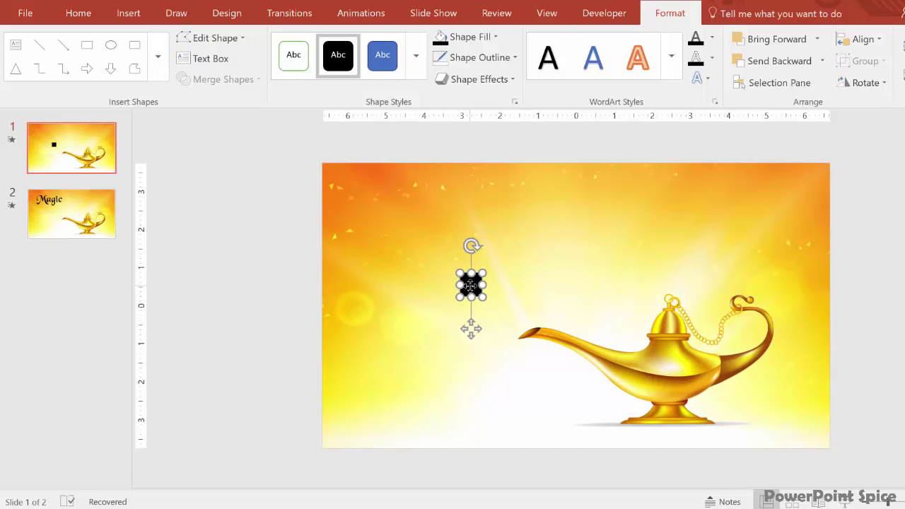
{"action": "key", "text": "ctrl+d"}
{"action": "key", "text": "ctrl+d"}
{"action": "key", "text": "ctrl+d"}
{"action": "key", "text": "ctrl+d"}
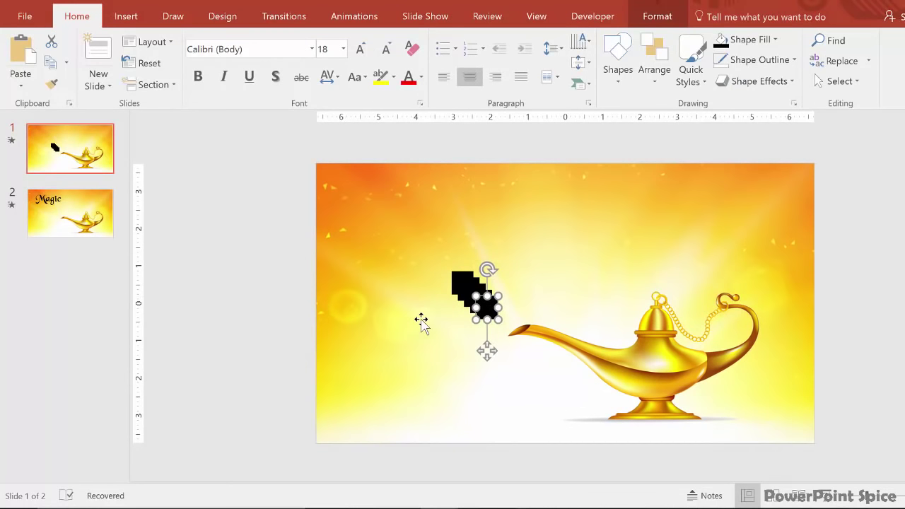
{"action": "left_click", "coordinate": [234, 261]}
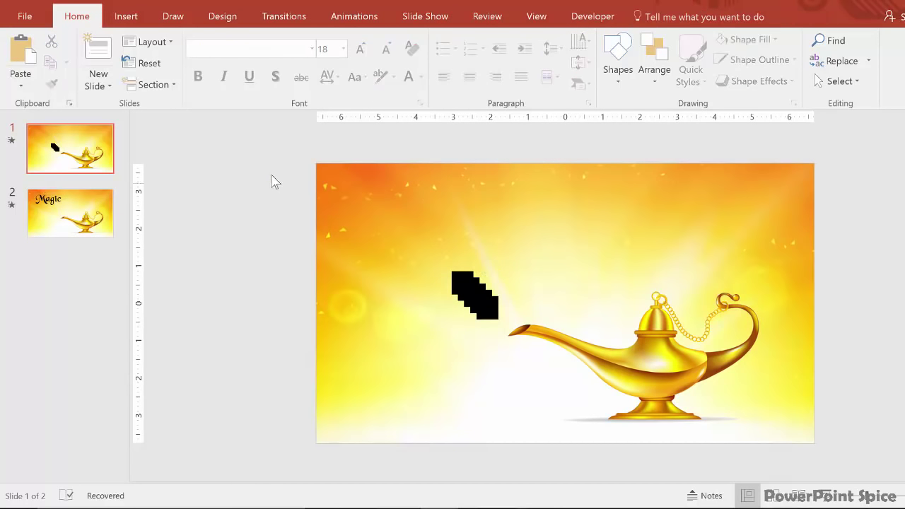
{"action": "left_click_drag", "start_coordinate": [271, 174], "coordinate": [524, 354]}
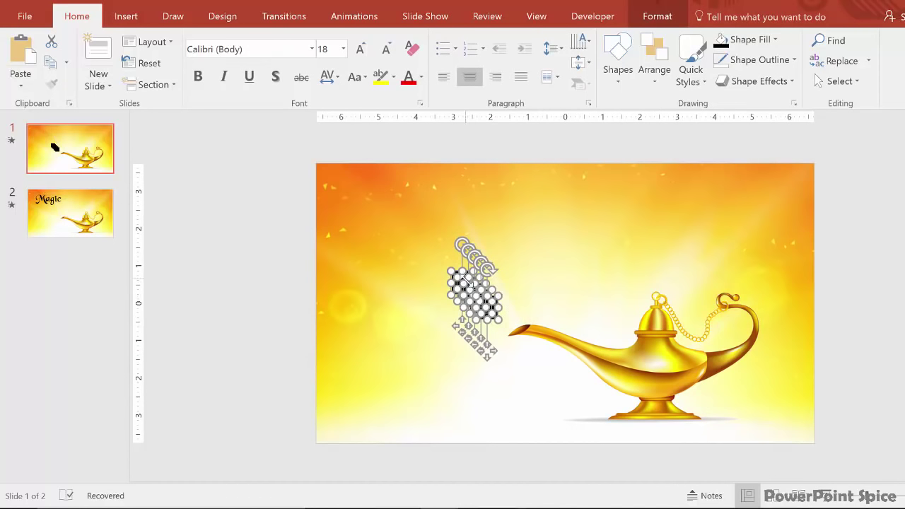
Zoom in and stack the small black squares onto the tip of the lamp spout
{"action": "scroll", "coordinate": [466, 285], "scroll_direction": "up", "scroll_amount": 4}
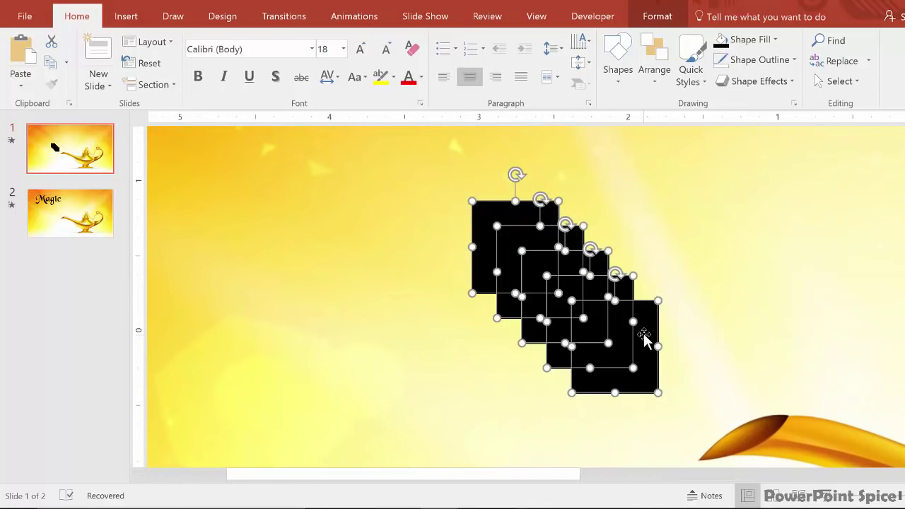
{"action": "key", "text": "ctrl+z"}
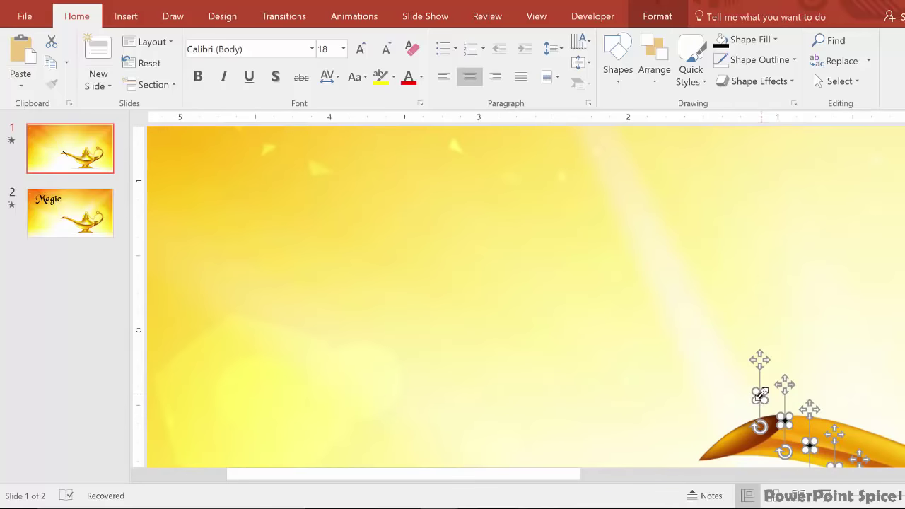
{"action": "left_click_drag", "start_coordinate": [759, 361], "coordinate": [676, 321]}
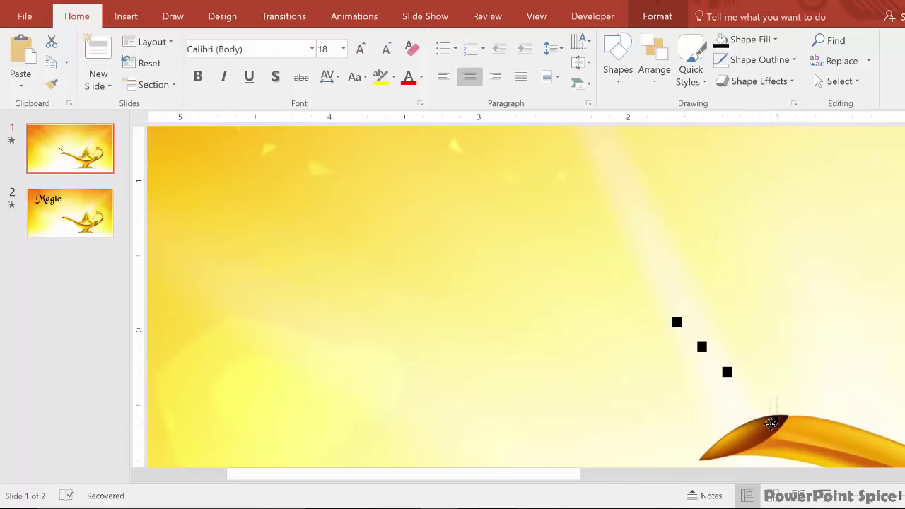
{"action": "mouse_move", "coordinate": [776, 420]}
{"action": "left_mouse_down"}
{"action": "mouse_move", "coordinate": [737, 405]}
{"action": "mouse_move", "coordinate": [768, 425]}
{"action": "left_mouse_up"}
{"action": "left_click_drag", "start_coordinate": [704, 350], "coordinate": [766, 424]}
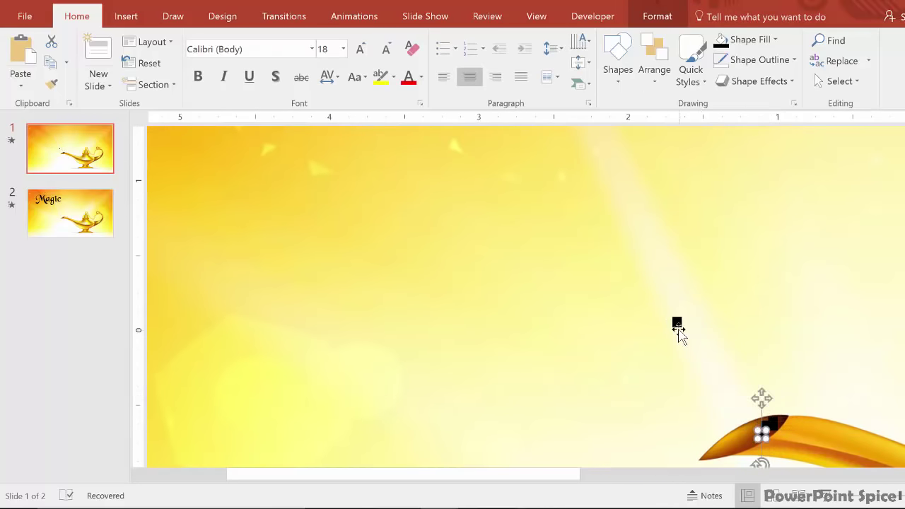
{"action": "left_click_drag", "start_coordinate": [679, 326], "coordinate": [873, 389]}
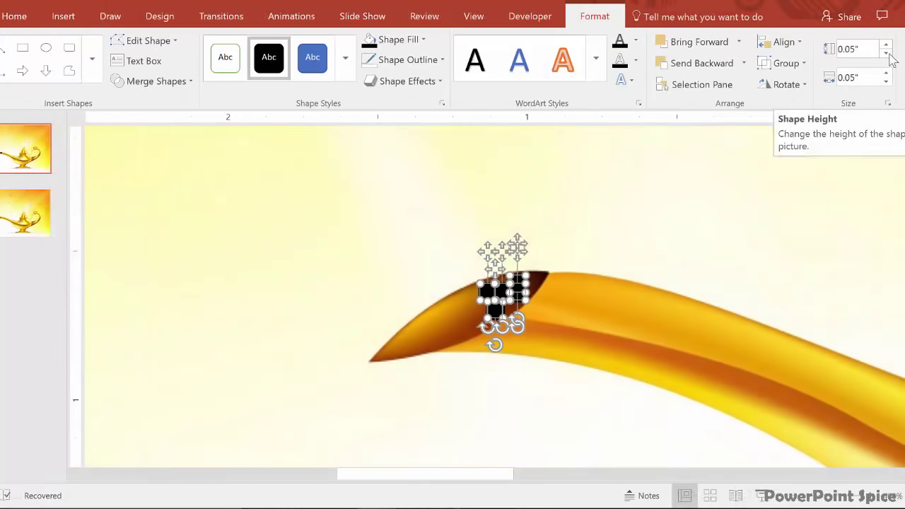
Set the squares' Shape Height and Shape Width to 0.01 inches
{"action": "left_click", "coordinate": [886, 53]}
{"action": "key", "text": "ctrl+z"}
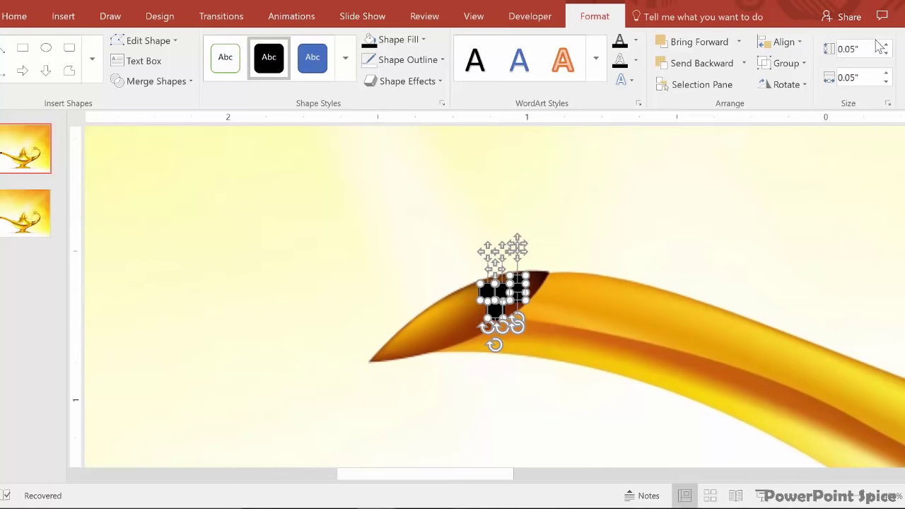
{"action": "left_click", "coordinate": [867, 48]}
{"action": "type", "text": "0.01"}
{"action": "key", "text": "Return"}
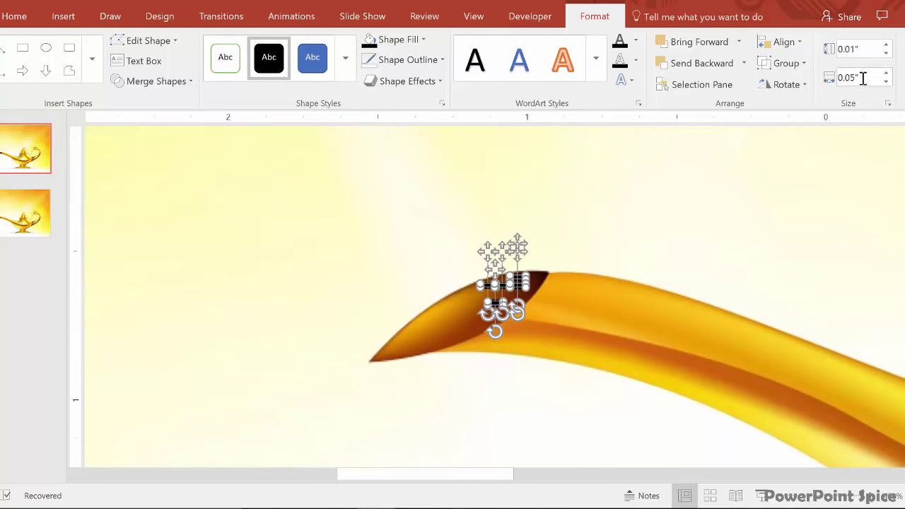
{"action": "left_click", "coordinate": [851, 79]}
{"action": "type", "text": ".01"}
{"action": "key", "text": "Return"}
{"action": "left_click", "coordinate": [566, 216]}
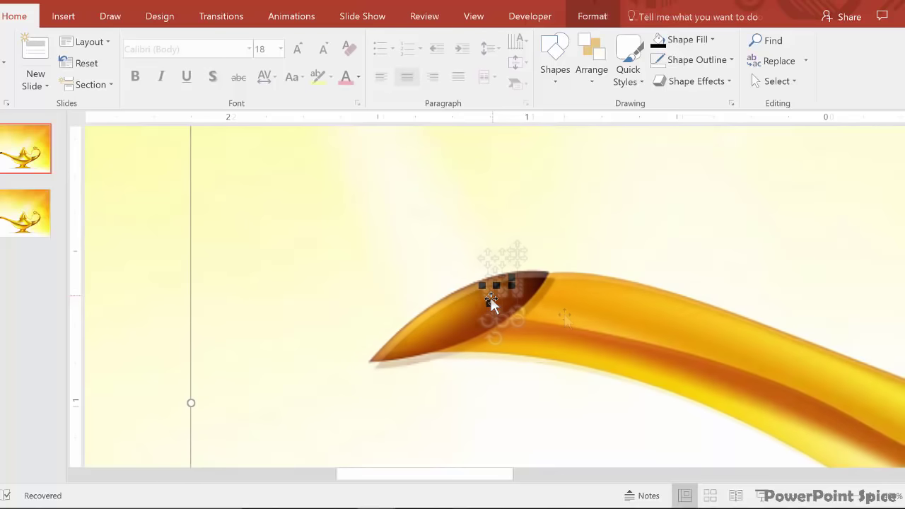
Give the tiny spout squares No Fill and No Outline so they become invisible
{"action": "key", "text": "ctrl+a"}
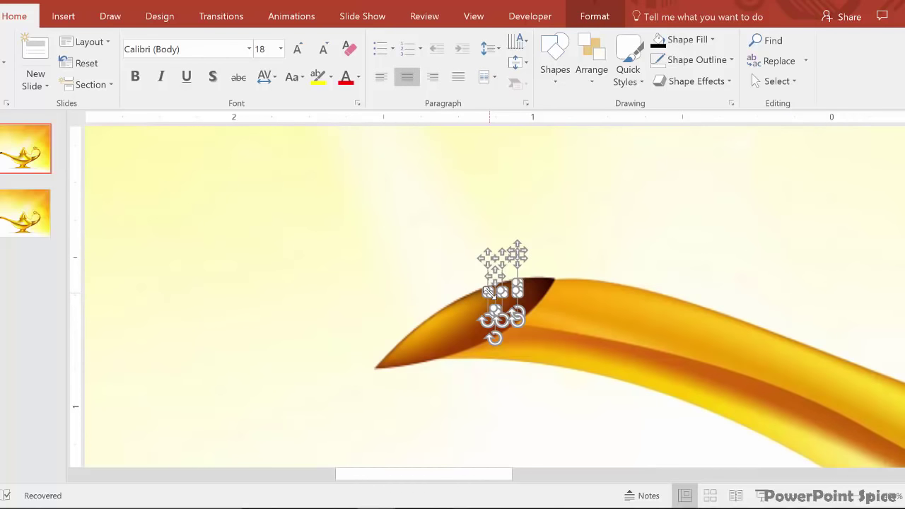
{"action": "left_click", "coordinate": [712, 41]}
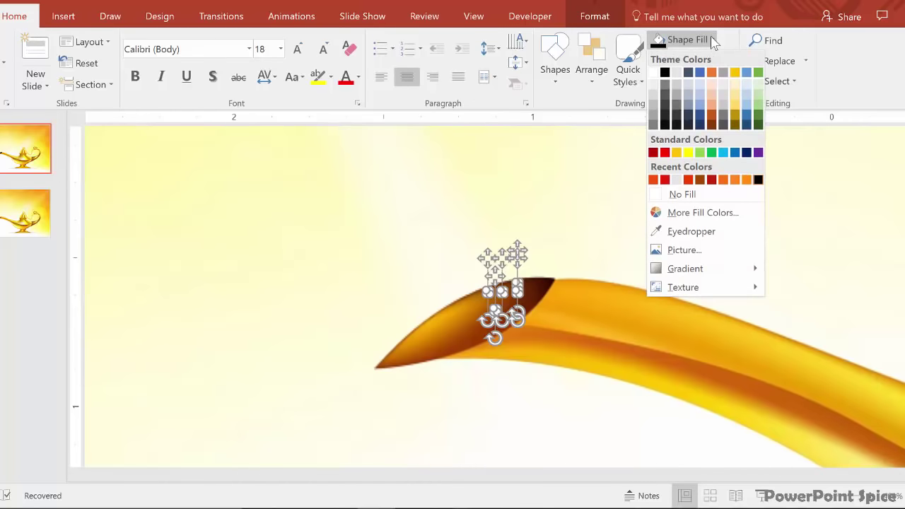
{"action": "left_click", "coordinate": [661, 195]}
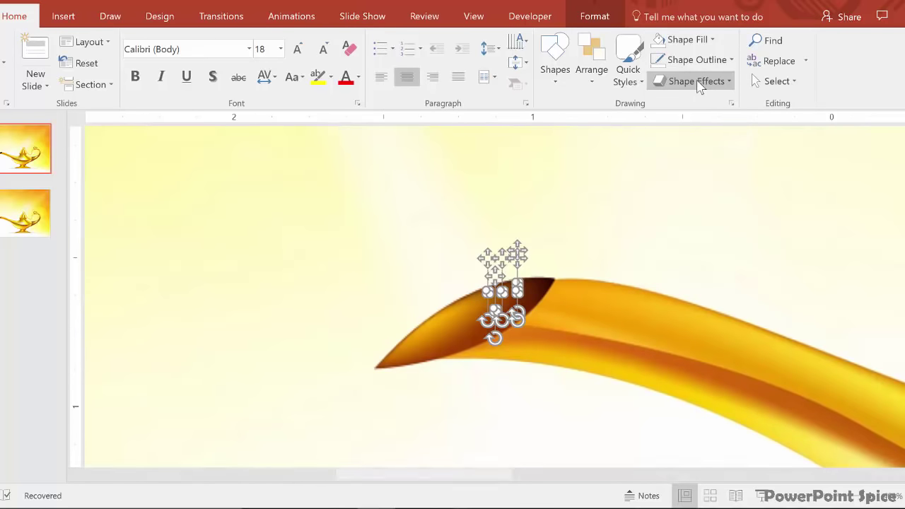
{"action": "left_click", "coordinate": [701, 61]}
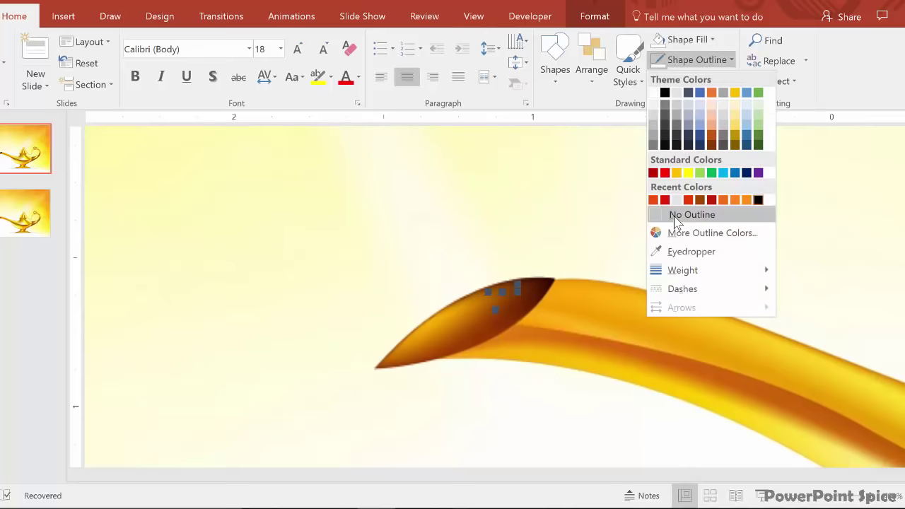
{"action": "left_click", "coordinate": [675, 216]}
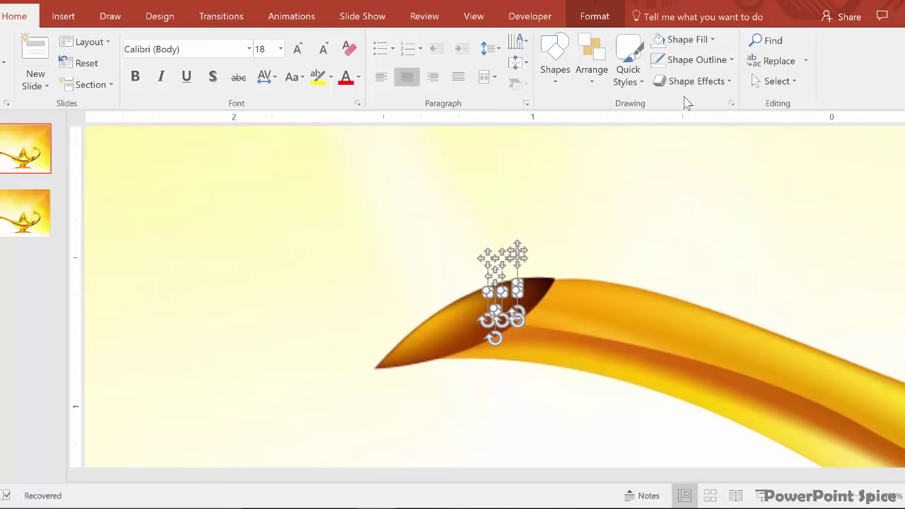
{"action": "left_click", "coordinate": [655, 189]}
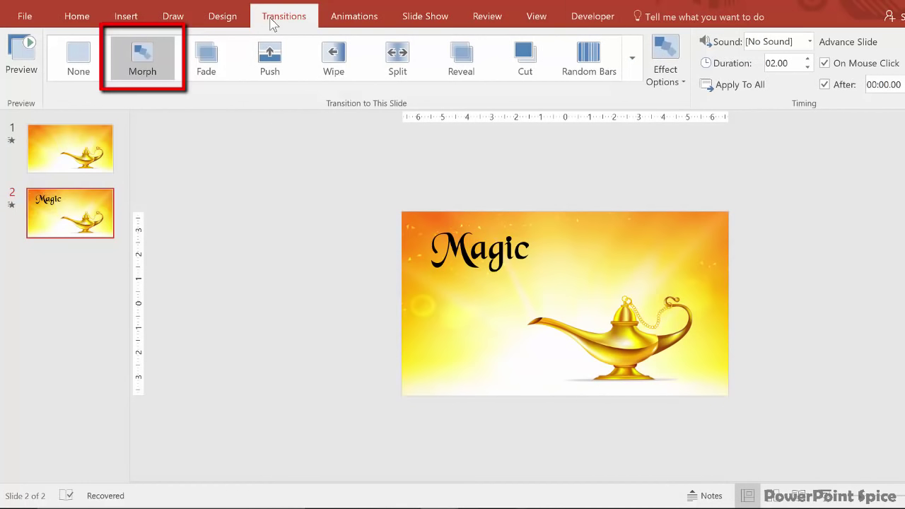
Preview slide 2's Morph transition to see the Magic letters emerge from the spout
{"action": "left_click", "coordinate": [18, 64]}
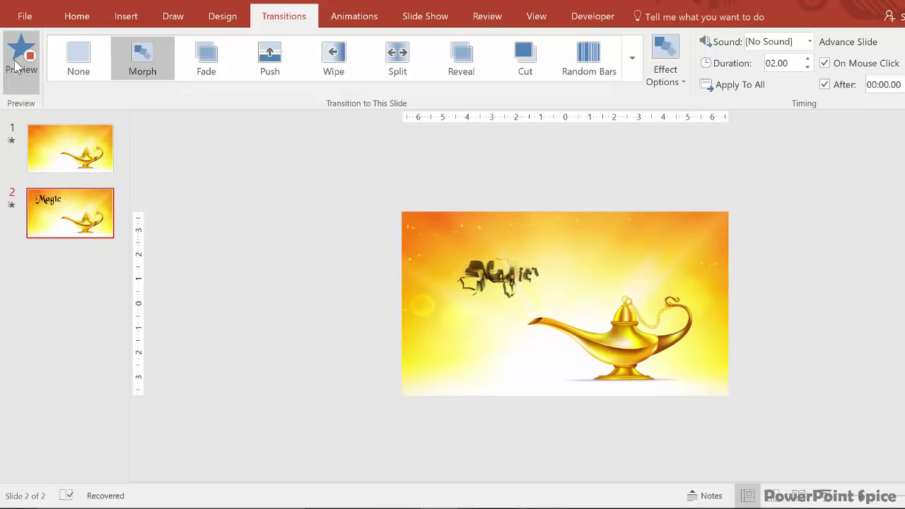